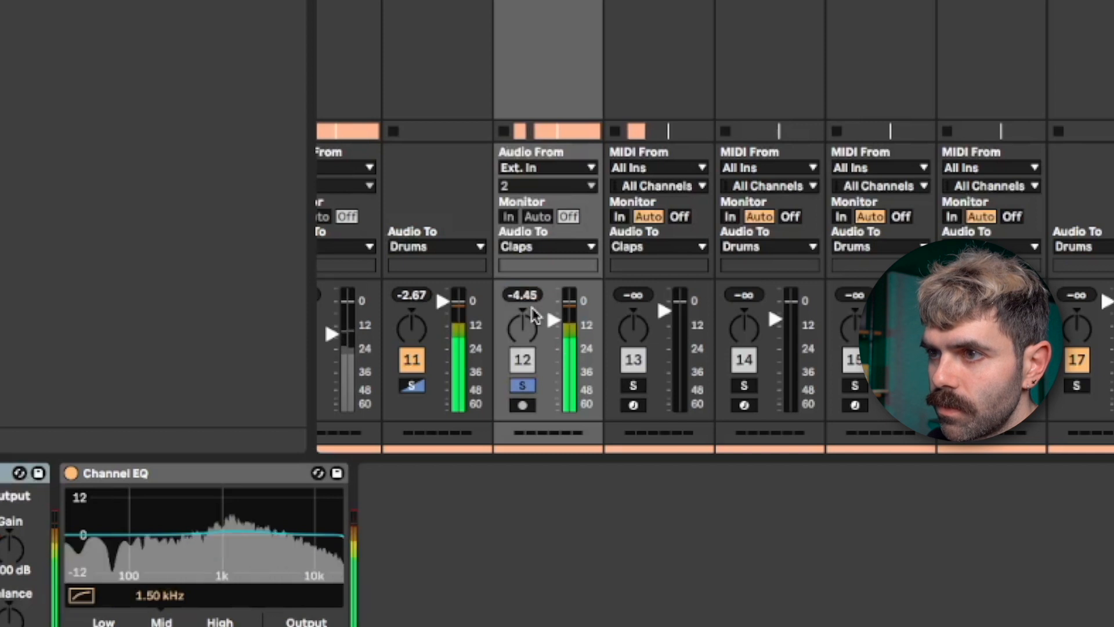
- Search the browser for the oscilloscope, load the Oscilloscope 4x rack on the Clap track, reposition its window and play the loop
{"action": "scroll", "coordinate": [530, 308], "scroll_direction": "up", "scroll_amount": 2}
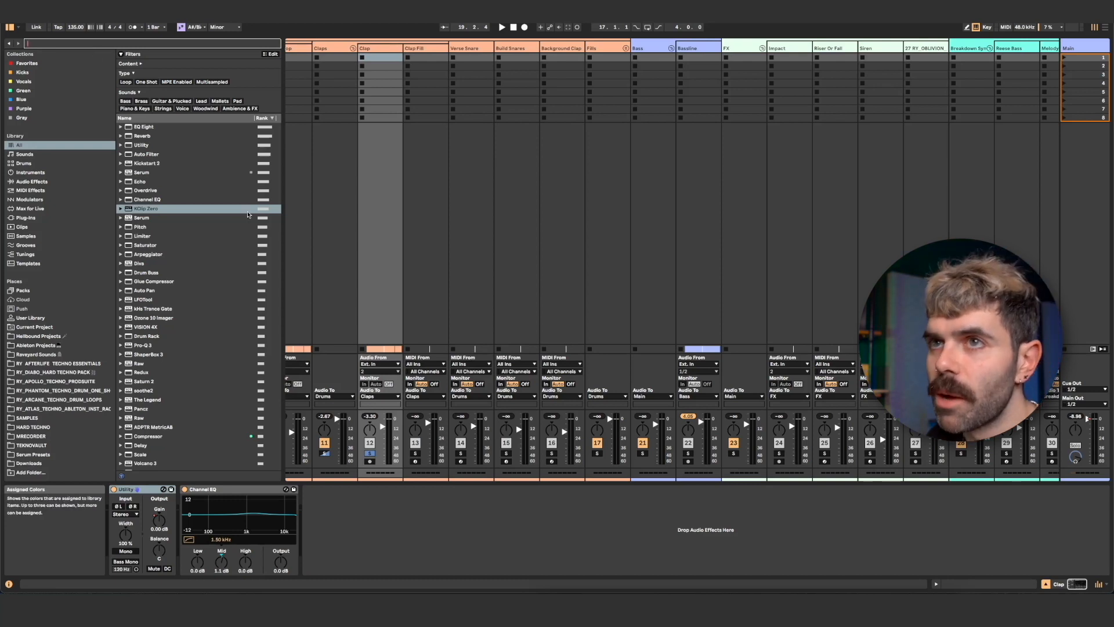
{"action": "type", "text": "oscill"}
{"action": "key", "text": "Down"}
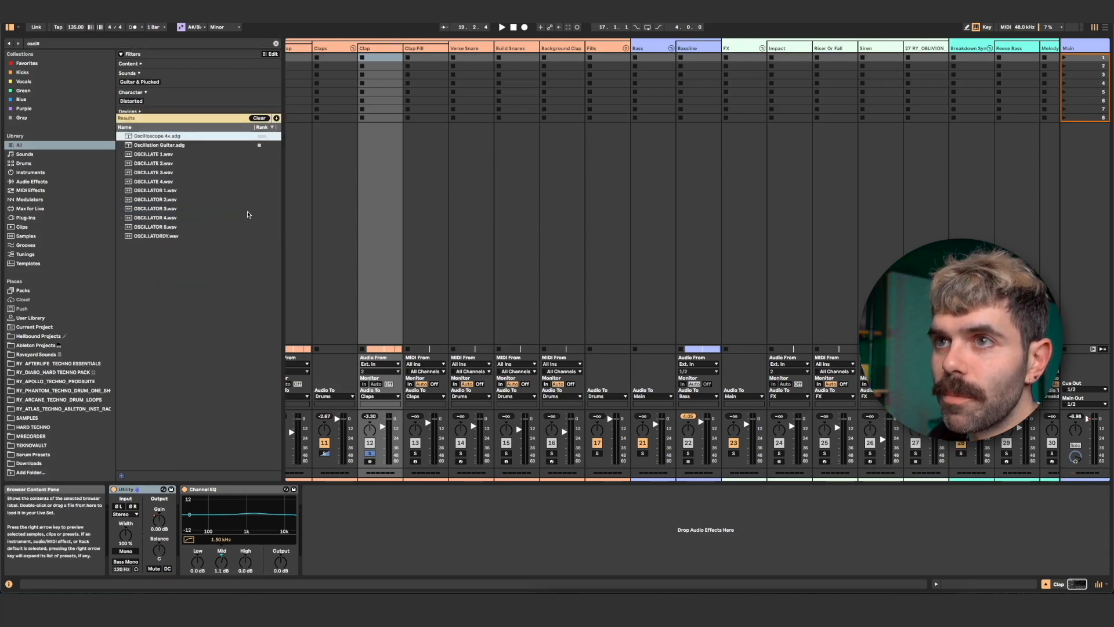
{"action": "key", "text": "Return"}
{"action": "left_click_drag", "start_coordinate": [286, 41], "coordinate": [711, 91]}
{"action": "key", "text": "space"}
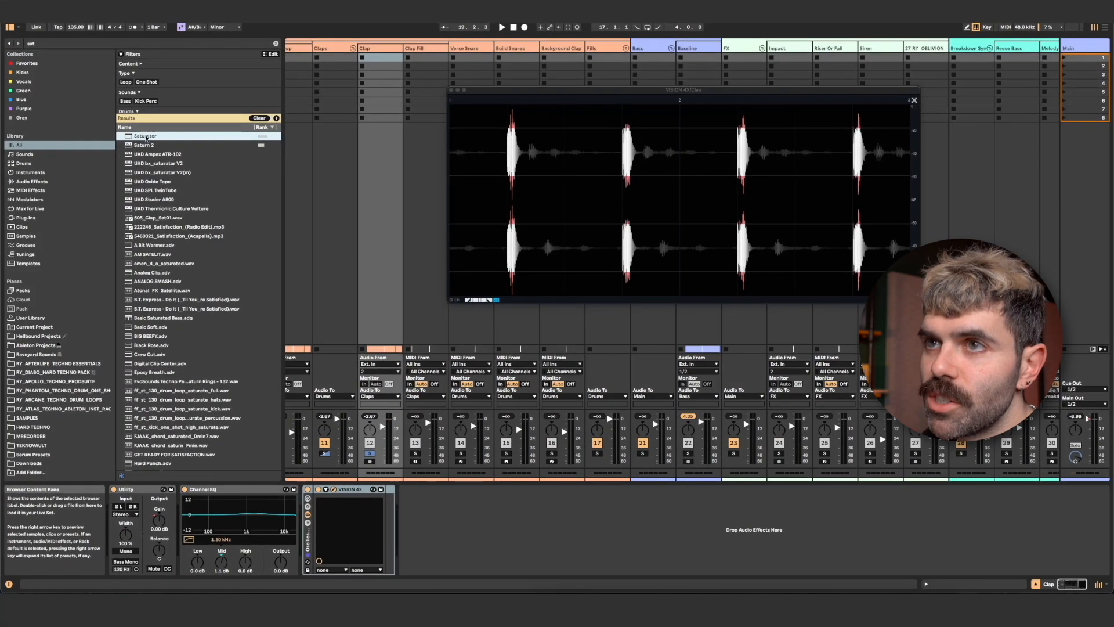
- Insert a Saturator between the Channel EQ and the oscilloscope on the Clap track and set its curve type to Digital Clip
{"action": "left_click_drag", "start_coordinate": [145, 137], "coordinate": [299, 537]}
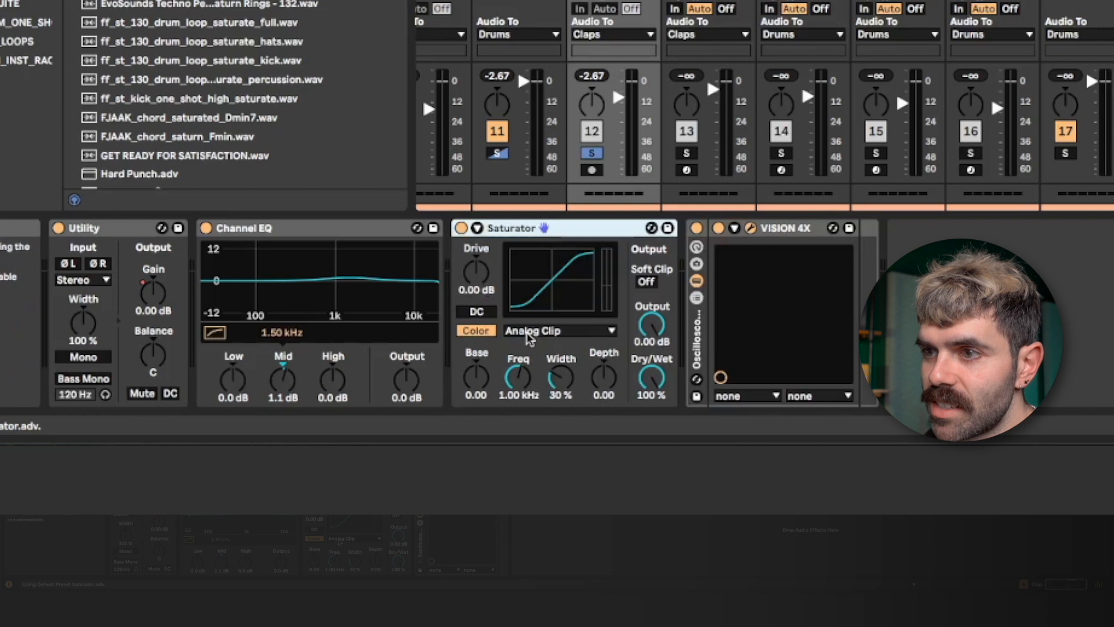
{"action": "left_click", "coordinate": [525, 336]}
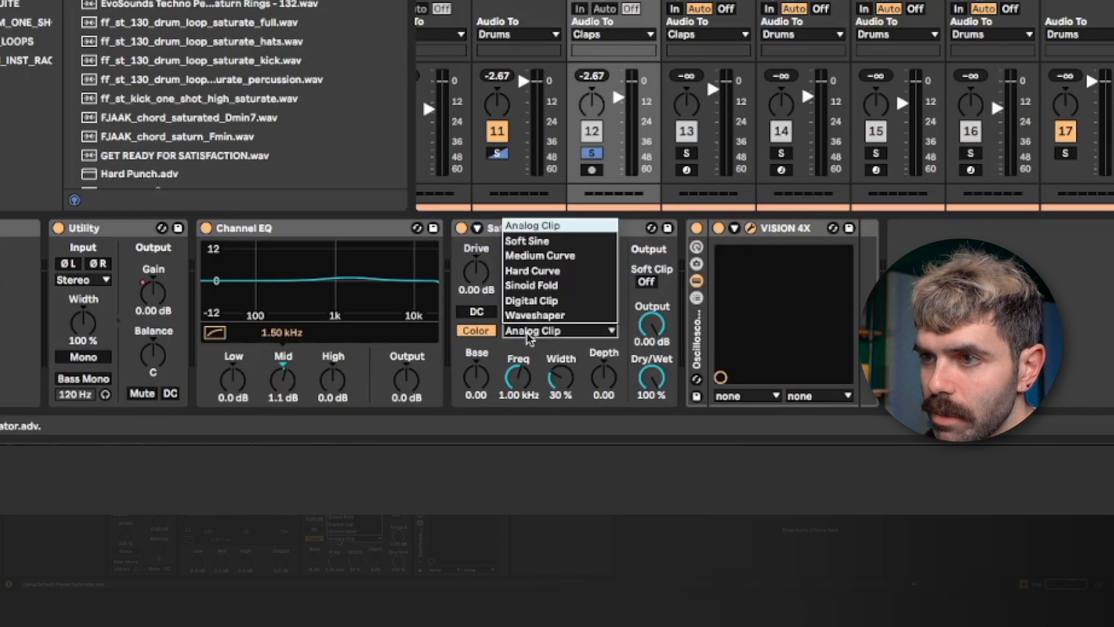
{"action": "left_click", "coordinate": [529, 301]}
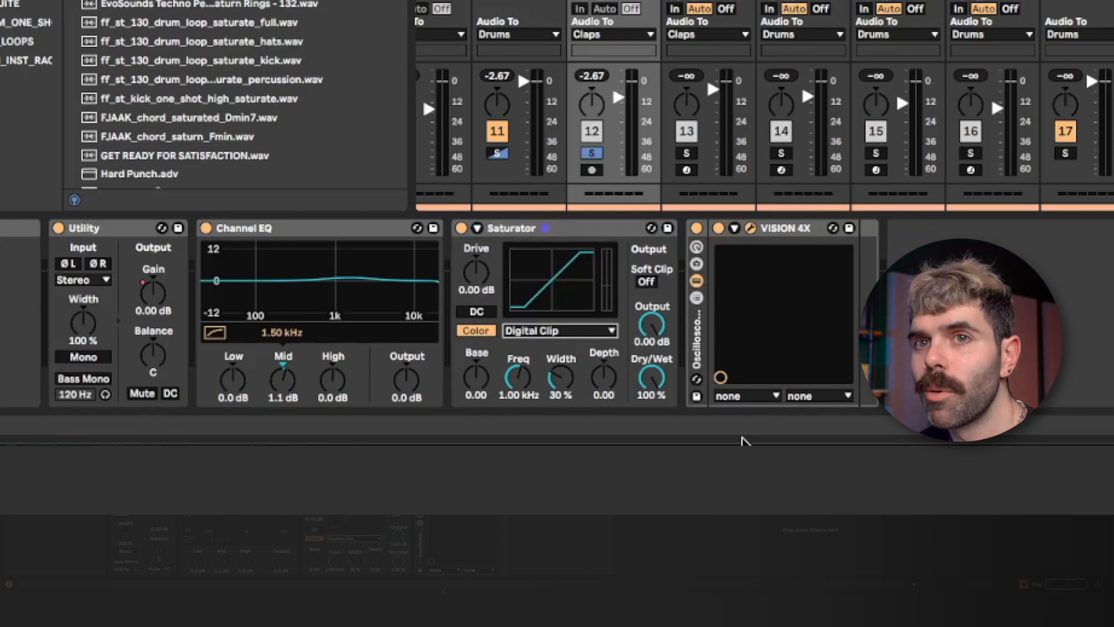
- Compare the clipped clap waveform with the Saturator's Hi-Quality mode enabled and disabled
{"action": "left_click", "coordinate": [578, 233]}
{"action": "right_click", "coordinate": [579, 234]}
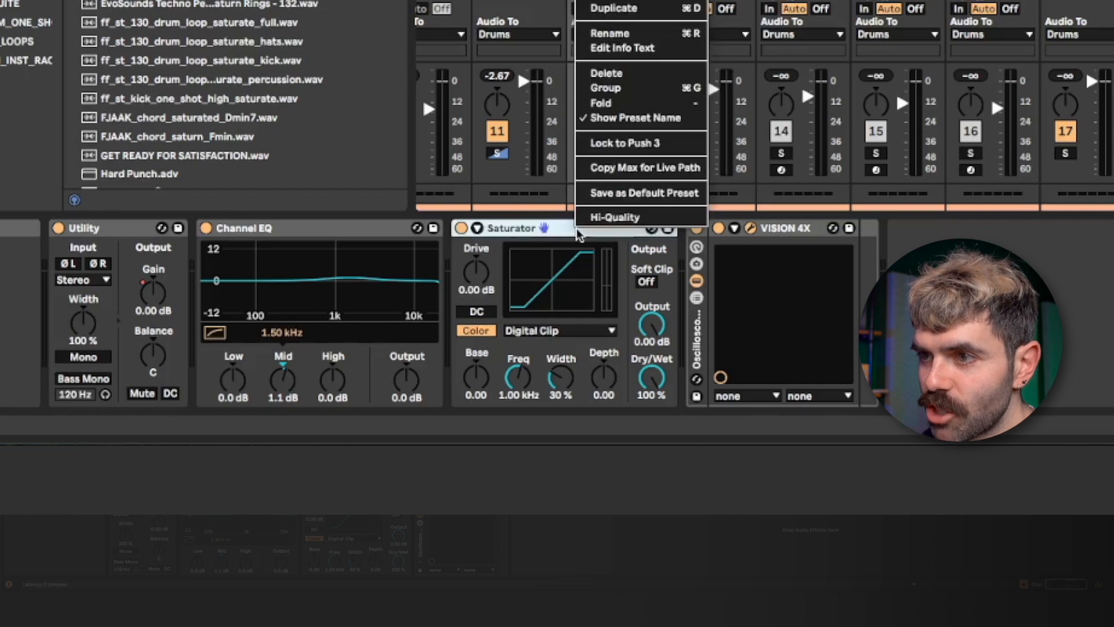
{"action": "left_click", "coordinate": [617, 221]}
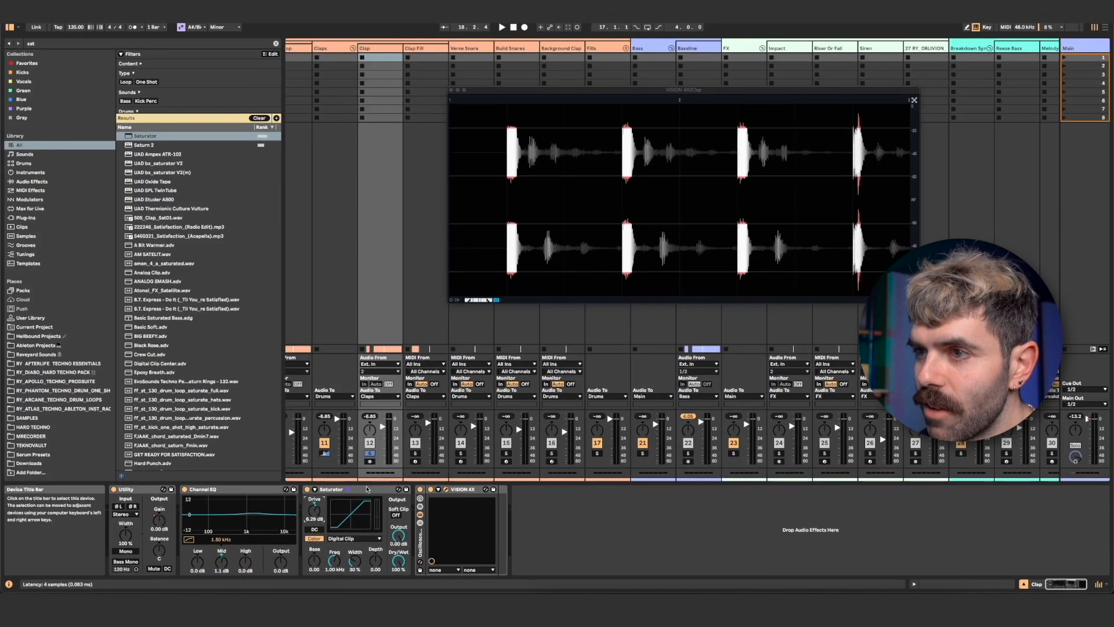
{"action": "right_click", "coordinate": [367, 489]}
{"action": "left_click", "coordinate": [384, 483]}
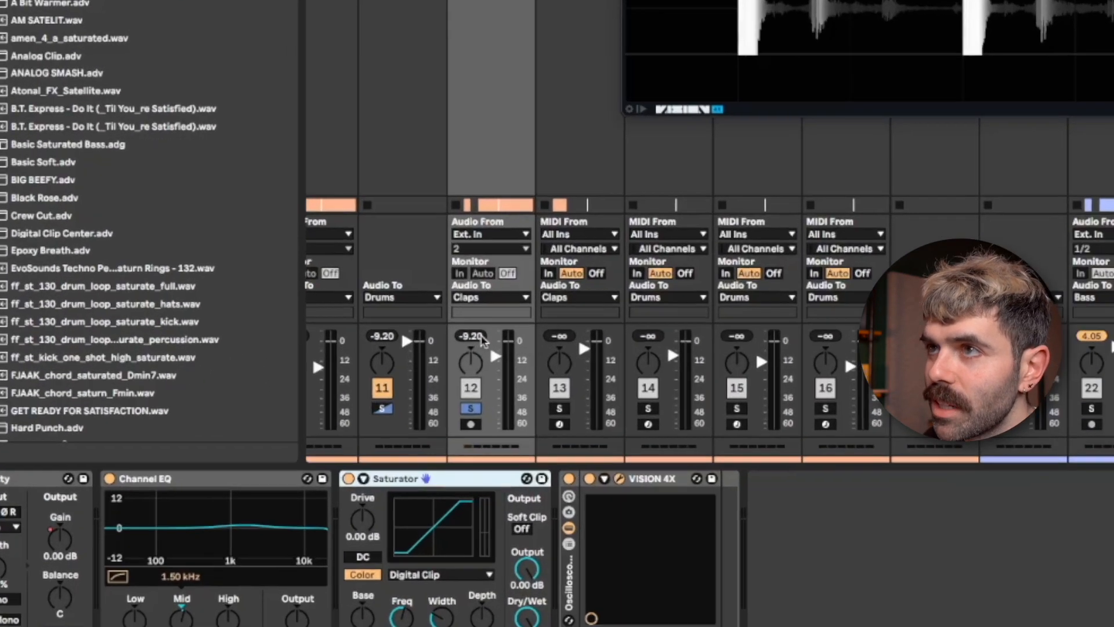
- Play the clap and compare its mixer peak level with the Saturator active and bypassed, leaving it active
{"action": "key", "text": "space"}
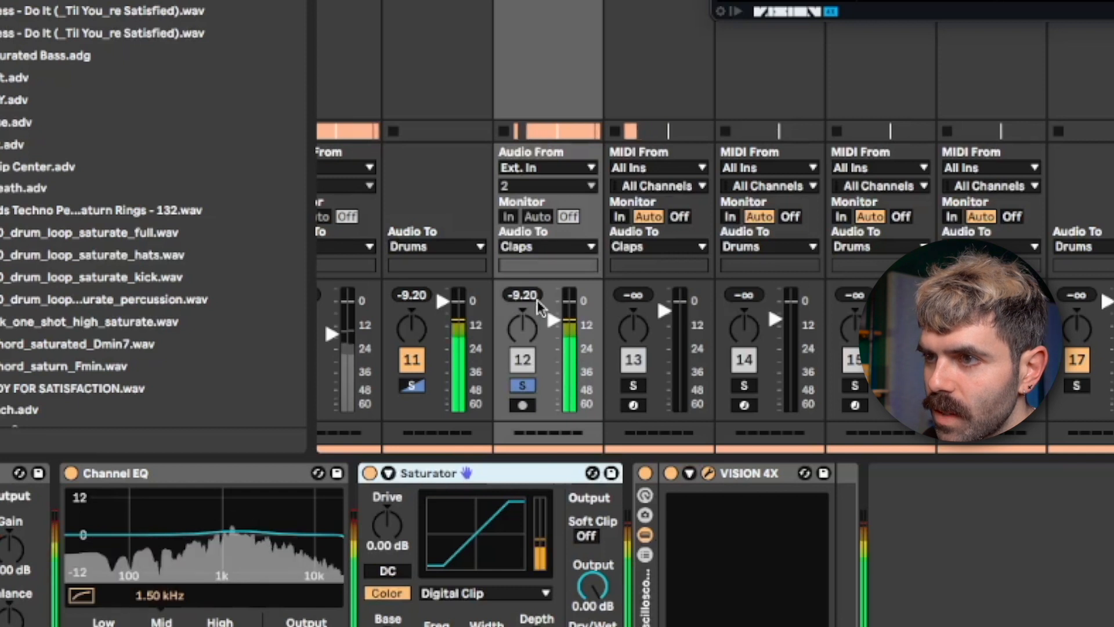
{"action": "key", "text": "space"}
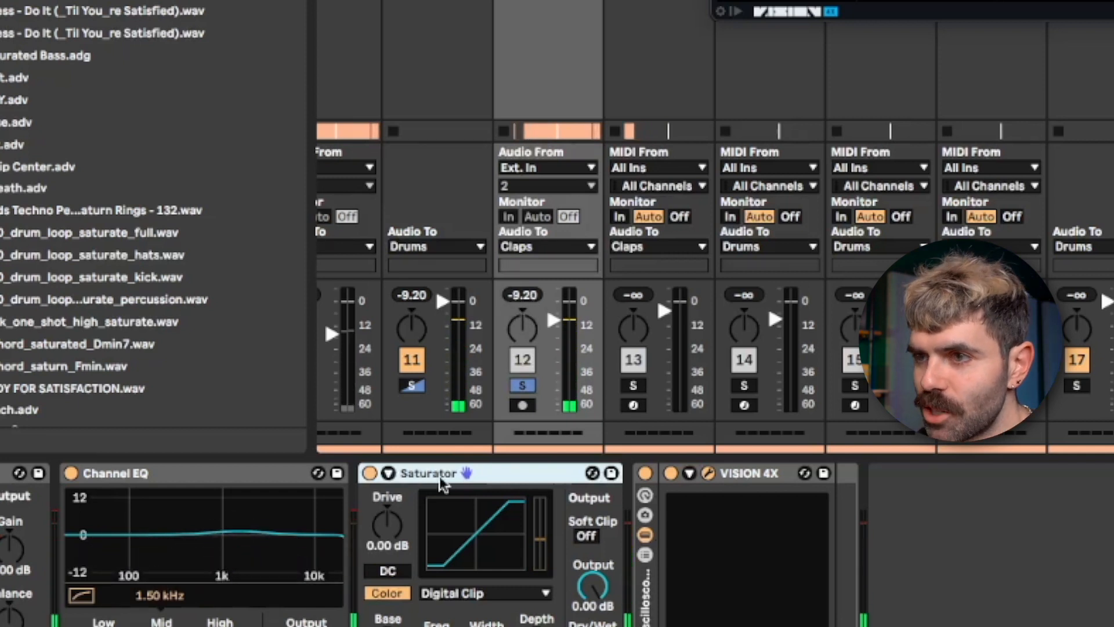
{"action": "left_click", "coordinate": [369, 473]}
{"action": "key", "text": "space"}
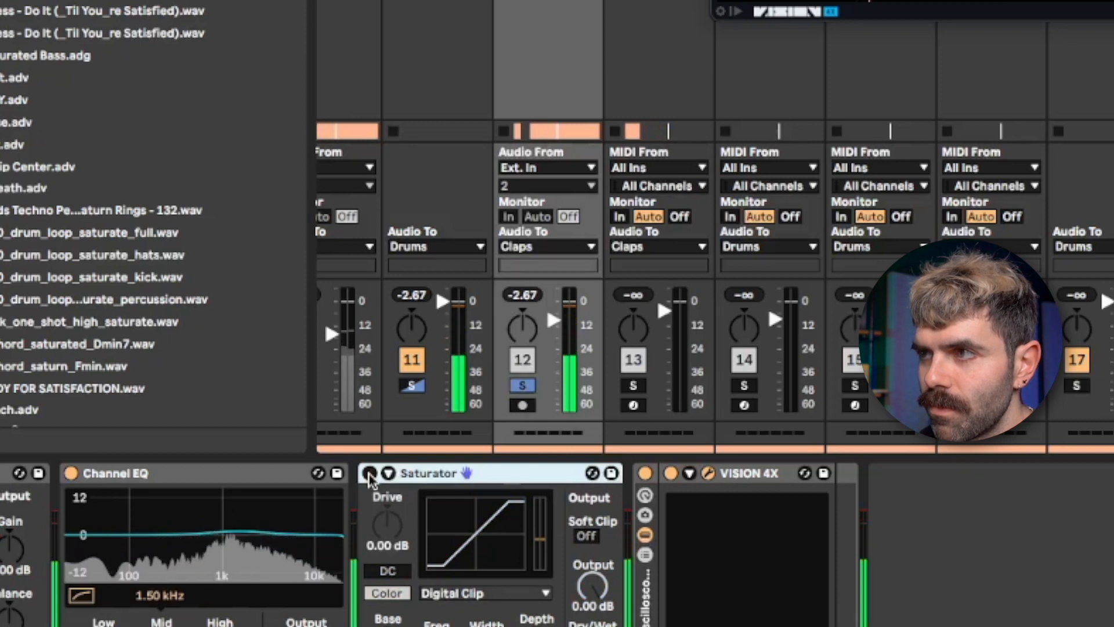
{"action": "left_click", "coordinate": [369, 473]}
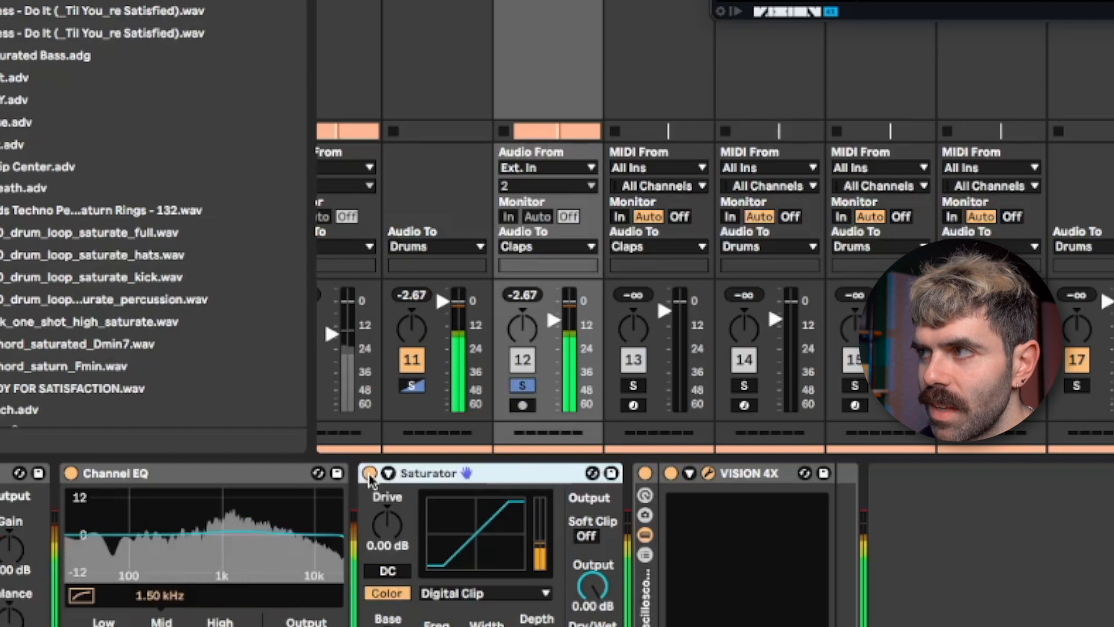
{"action": "key", "text": "space"}
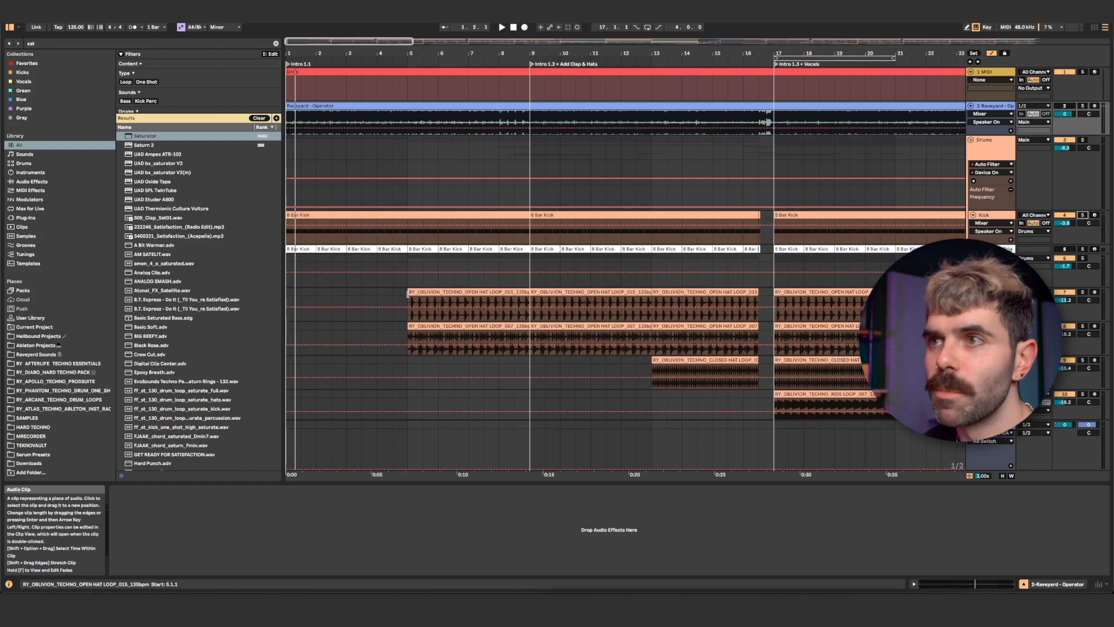
- Select the first 8 Bar Kick clip in the arrangement and play the intro to hear the kick
{"action": "left_click", "coordinate": [377, 216]}
{"action": "key", "text": "space"}
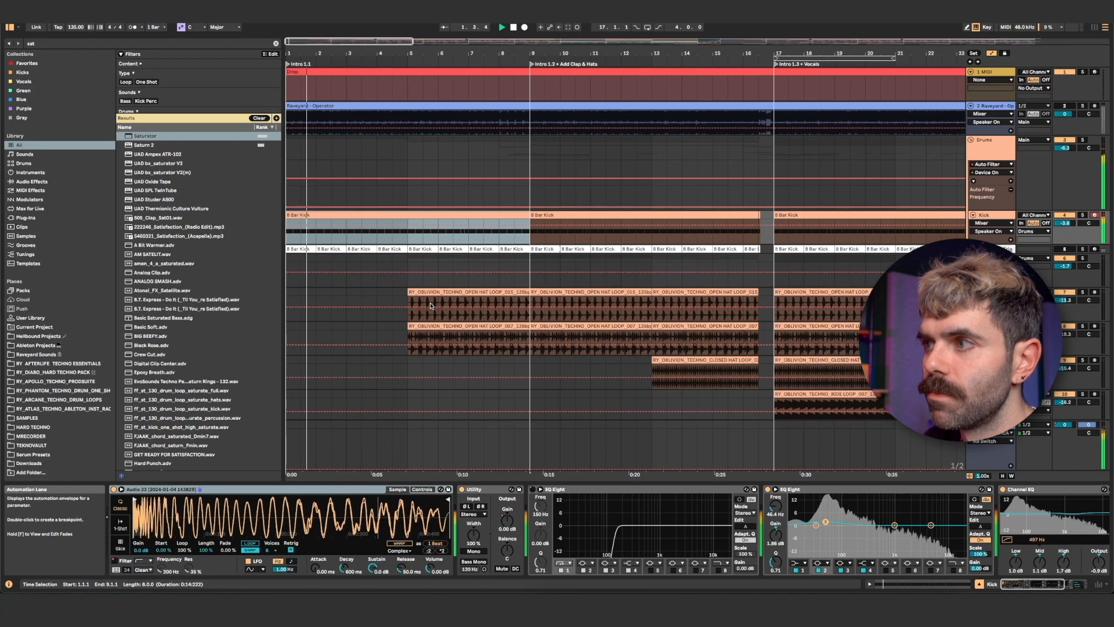
{"action": "scroll", "coordinate": [430, 306], "scroll_direction": "down", "scroll_amount": 5}
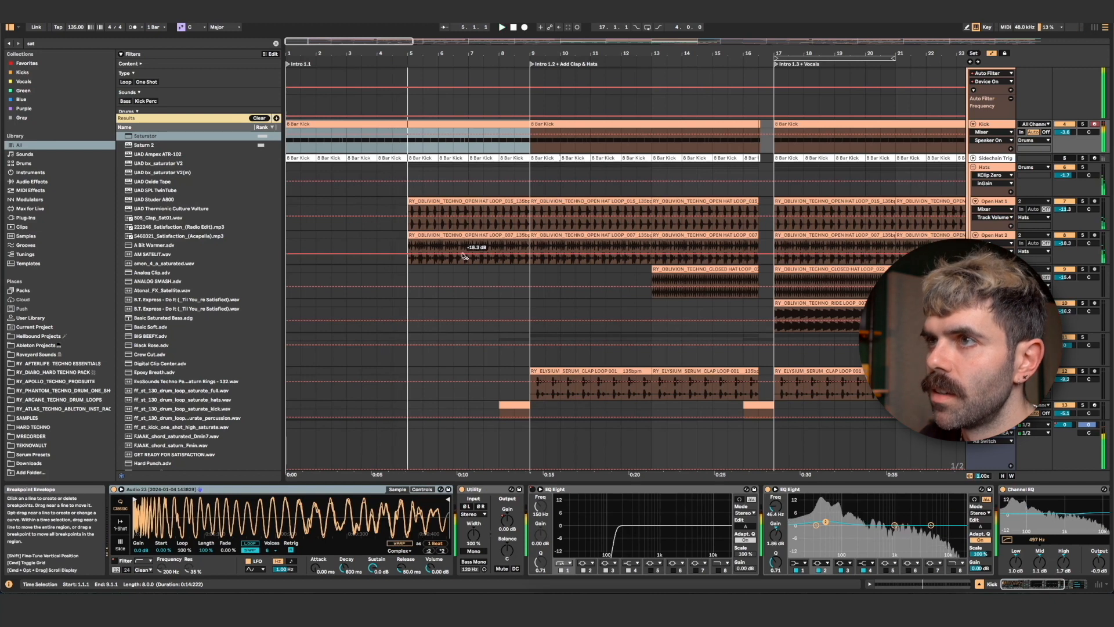
{"action": "key", "text": "space"}
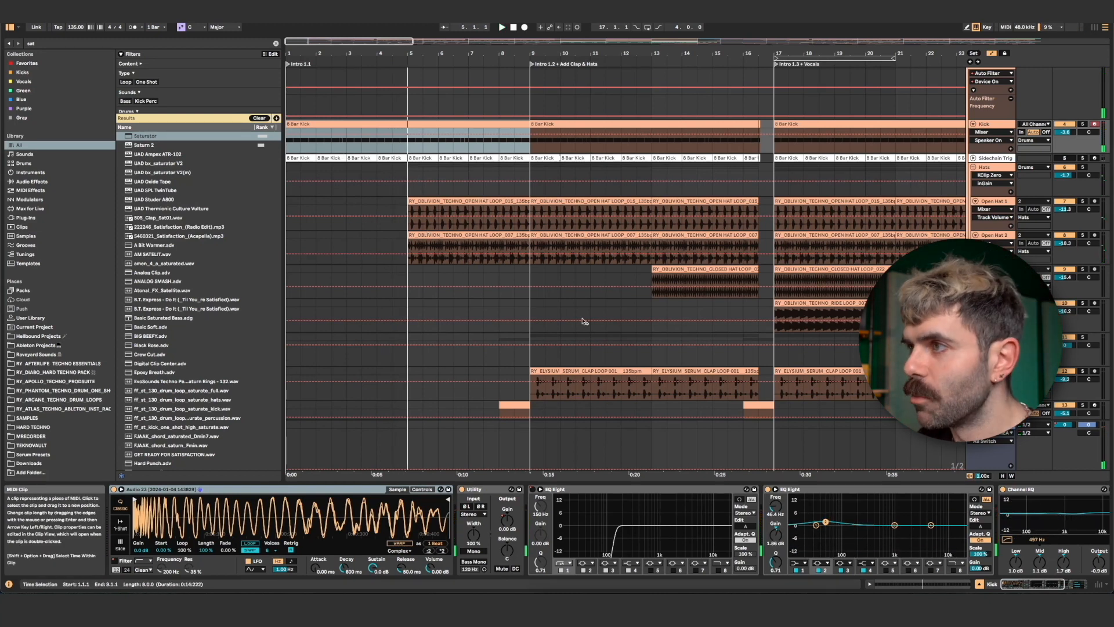
{"action": "scroll", "coordinate": [987, 174], "scroll_direction": "up", "scroll_amount": 3}
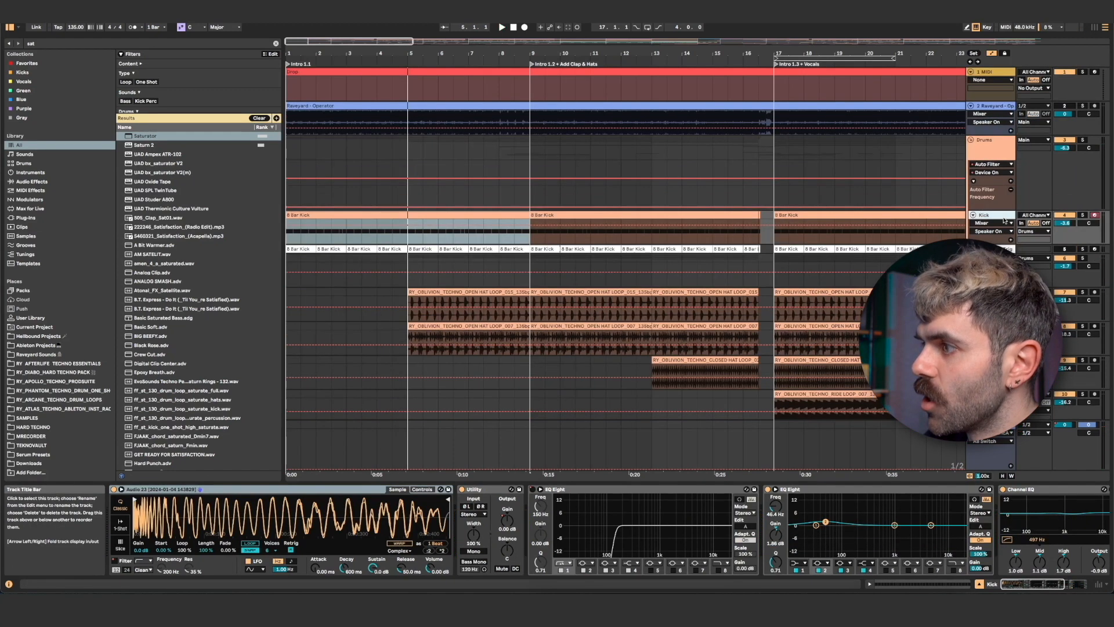
- Add the oscilloscope and a Saturator at the end of the Kick track's device chain, setting the Saturator to Digital Clip
{"action": "left_click", "coordinate": [1001, 584]}
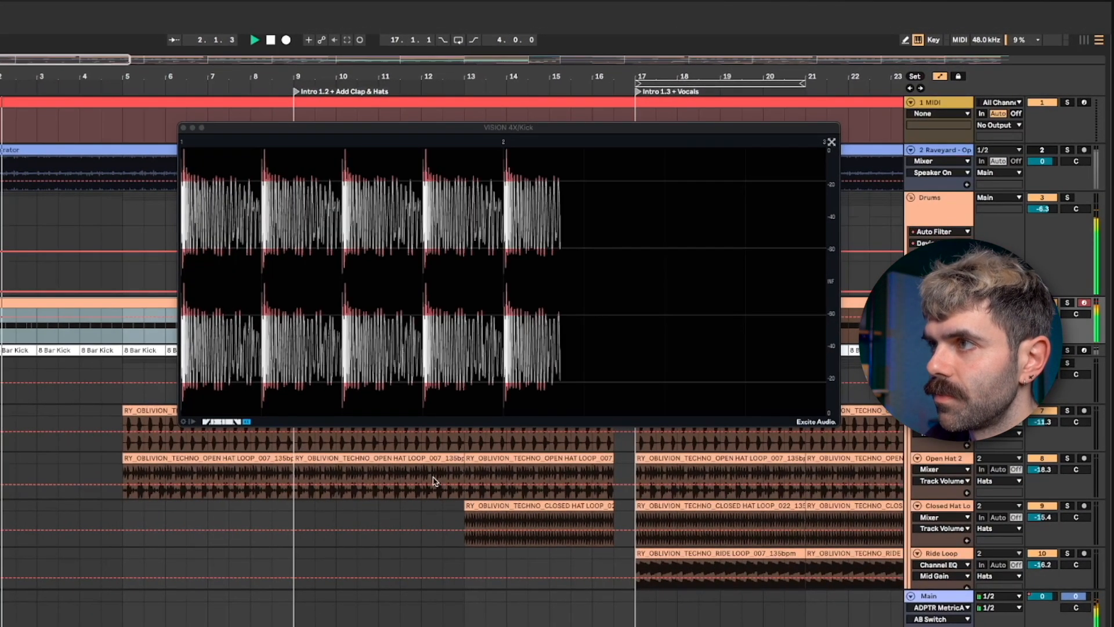
{"action": "key", "text": "space"}
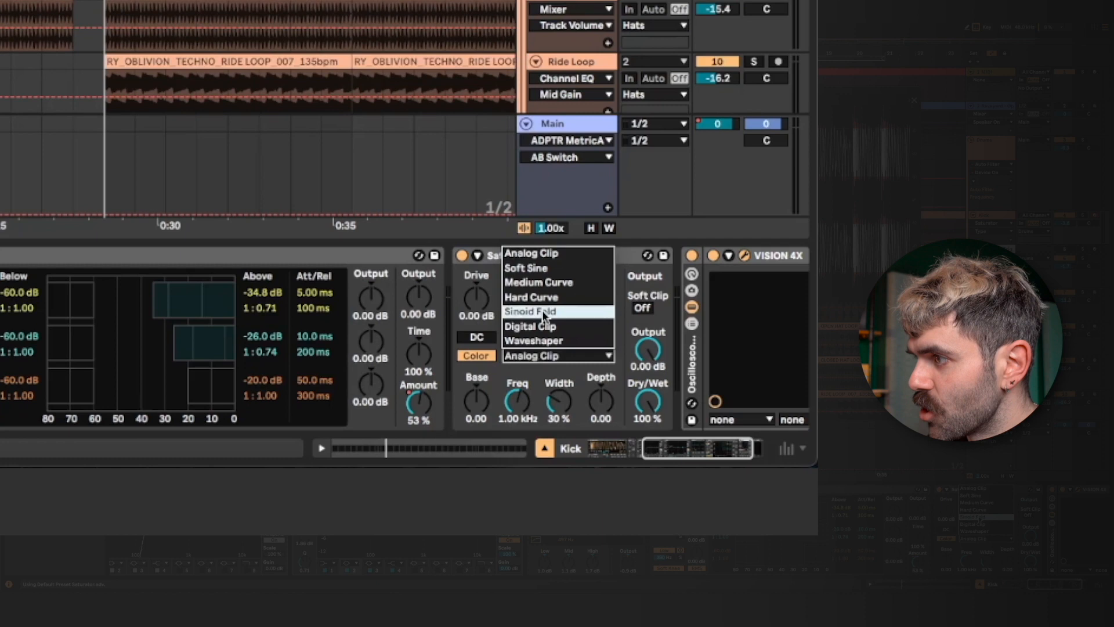
{"action": "left_click", "coordinate": [542, 310]}
- Play the kick and compare its waveform with the Saturator repeatedly bypassed and active
{"action": "key", "text": "space"}
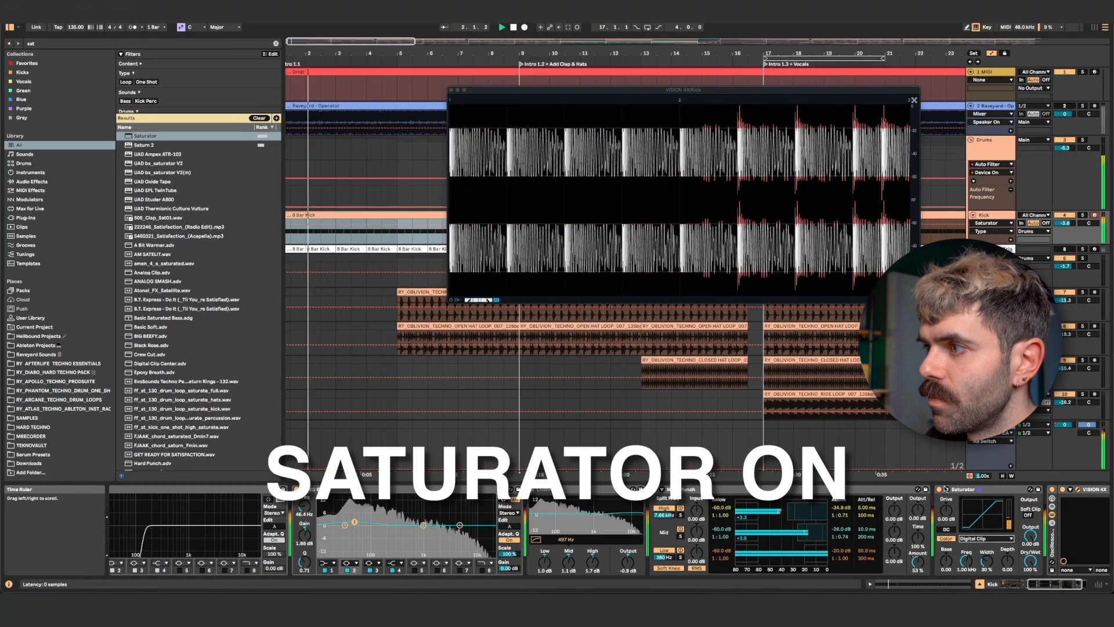
{"action": "left_click", "coordinate": [939, 489]}
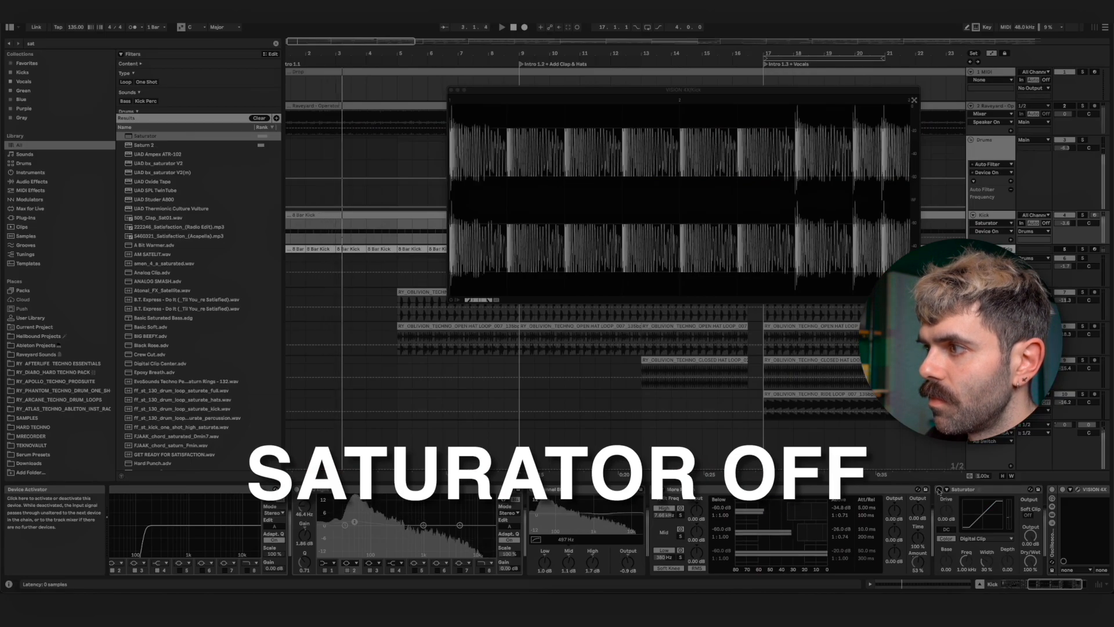
{"action": "left_click", "coordinate": [940, 489]}
{"action": "left_click", "coordinate": [939, 490]}
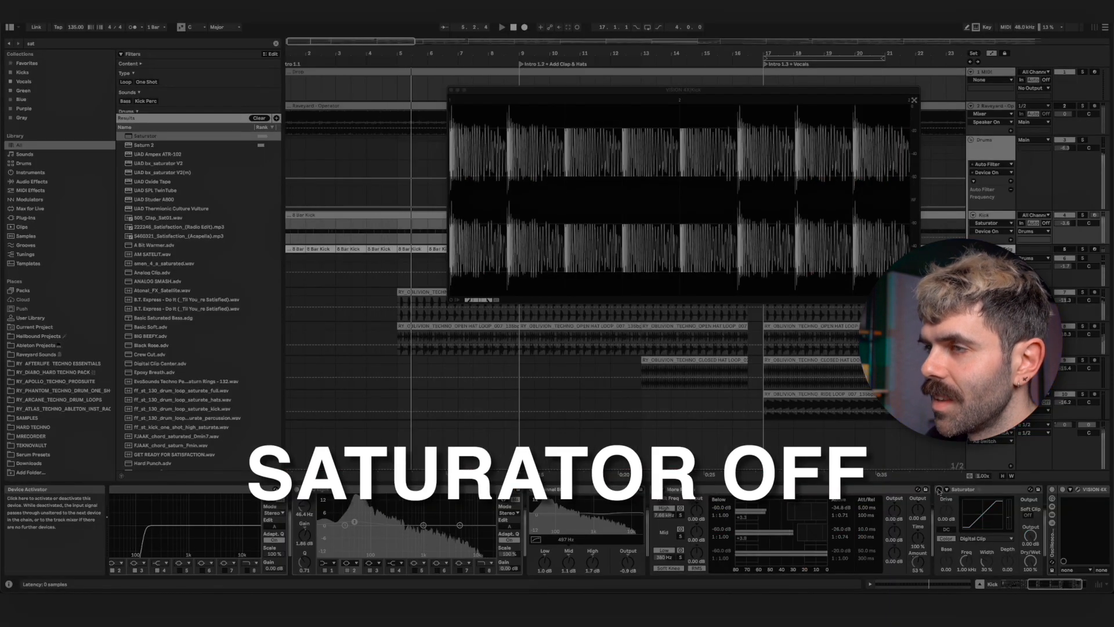
{"action": "left_click", "coordinate": [940, 489]}
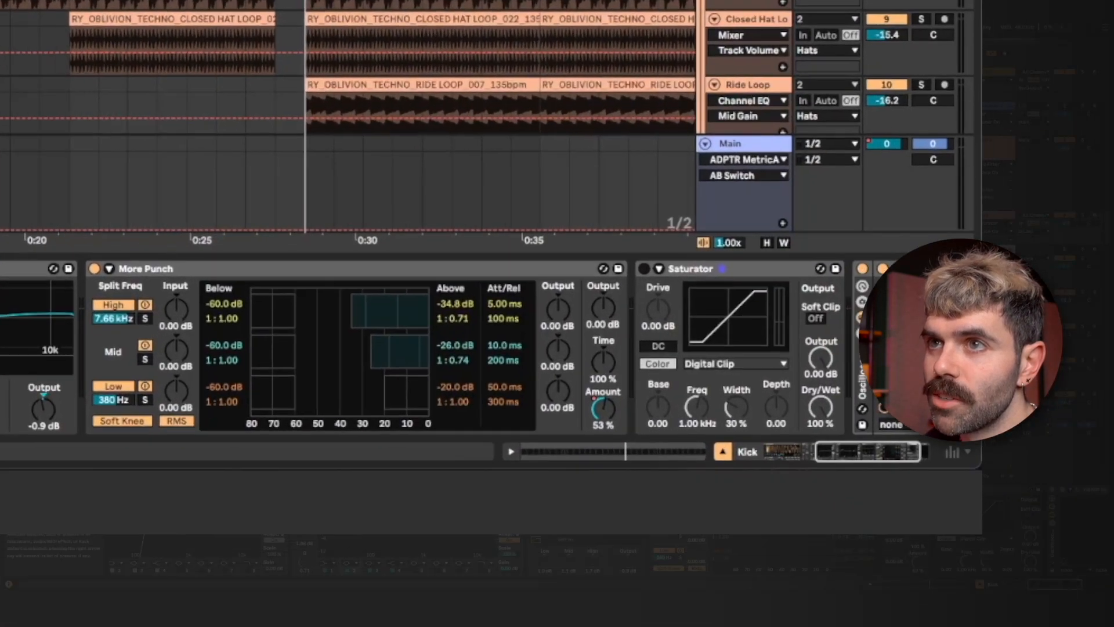
- Place a Utility with -10 dB gain before the Kick's Saturator and a second Utility with 10 dB gain after it
{"action": "left_click_drag", "start_coordinate": [1, 104], "coordinate": [633, 315]}
{"action": "left_click", "coordinate": [743, 336]}
{"action": "type", "text": "-10"}
{"action": "key", "text": "Return"}
{"action": "scroll", "coordinate": [685, 290], "scroll_direction": "right", "scroll_amount": 5}
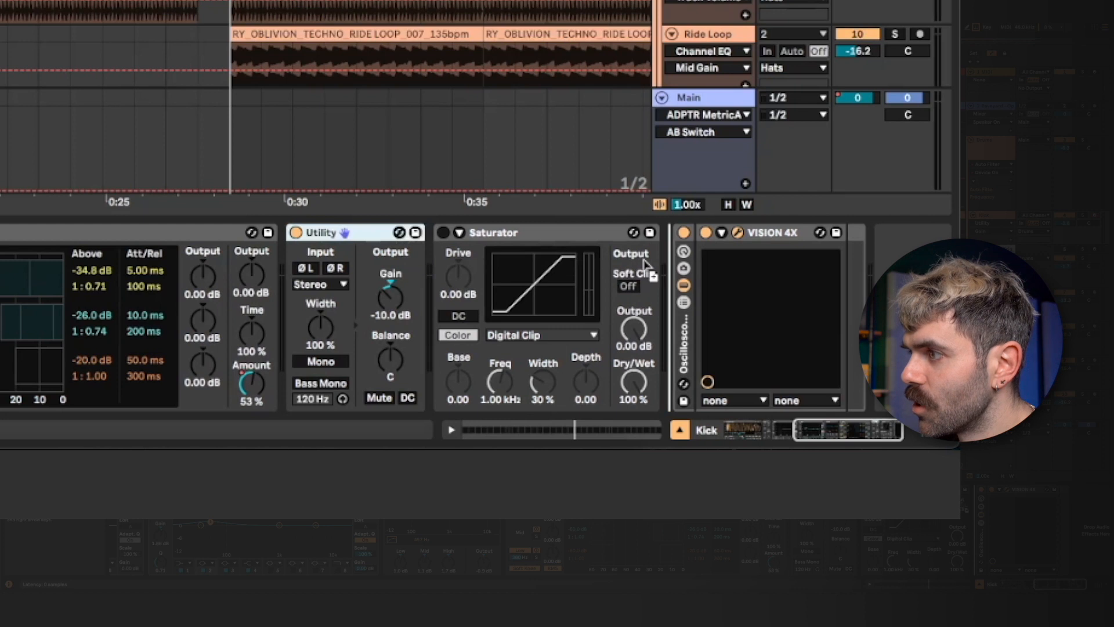
{"action": "left_click_drag", "start_coordinate": [645, 264], "coordinate": [682, 287]}
{"action": "left_click", "coordinate": [770, 299]}
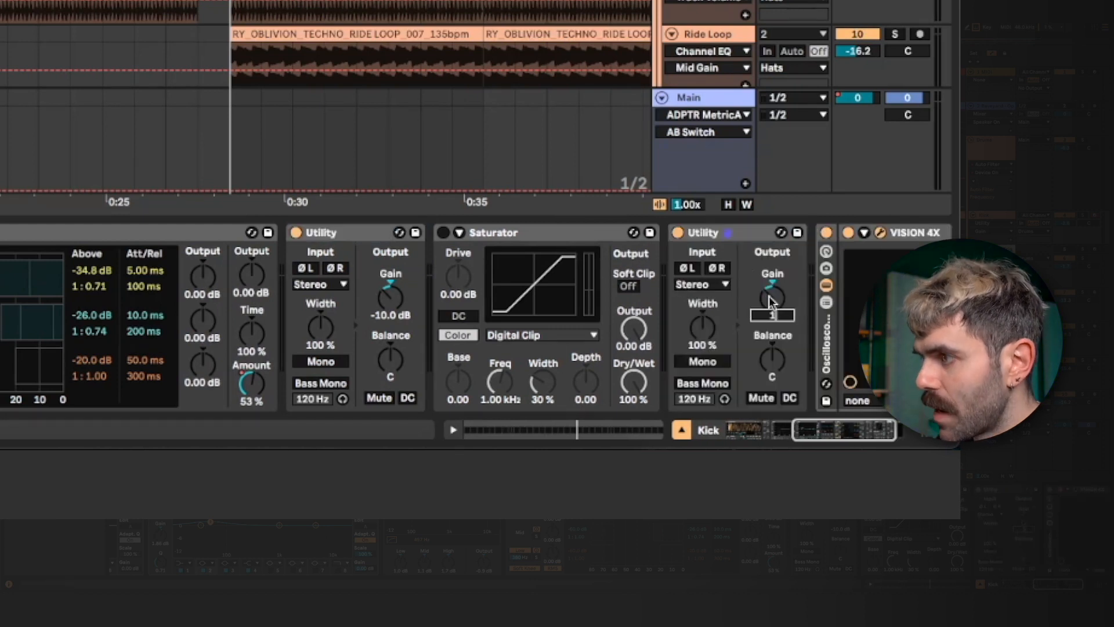
- Turn the Kick's Saturator back on during playback and set its Drive to 7 dB and its Output to -7 dB
{"action": "key", "text": "space"}
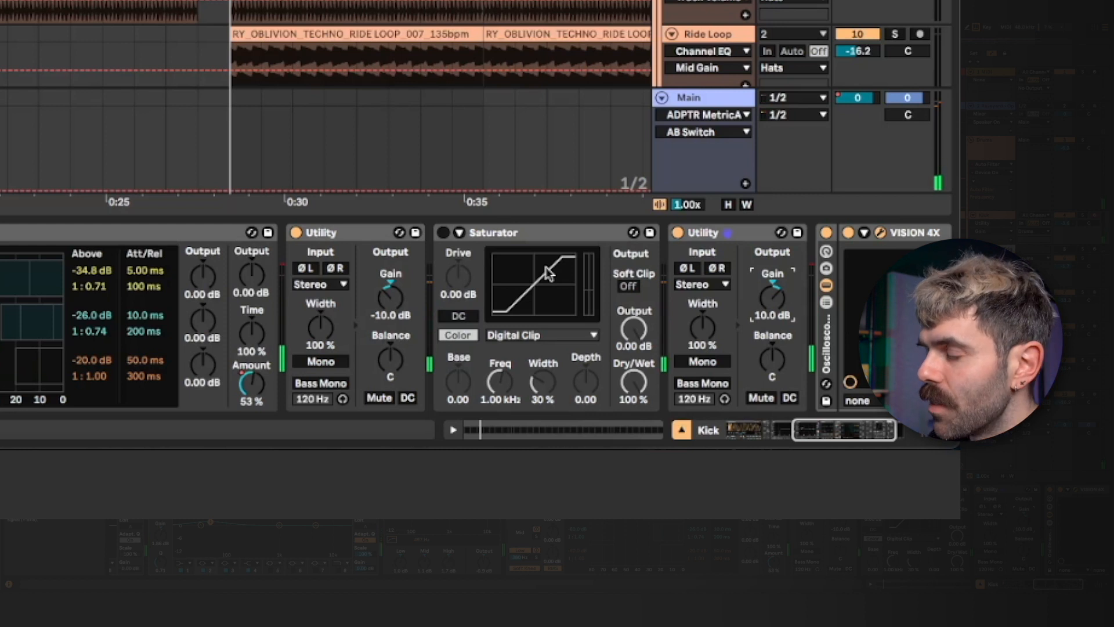
{"action": "left_click", "coordinate": [445, 232]}
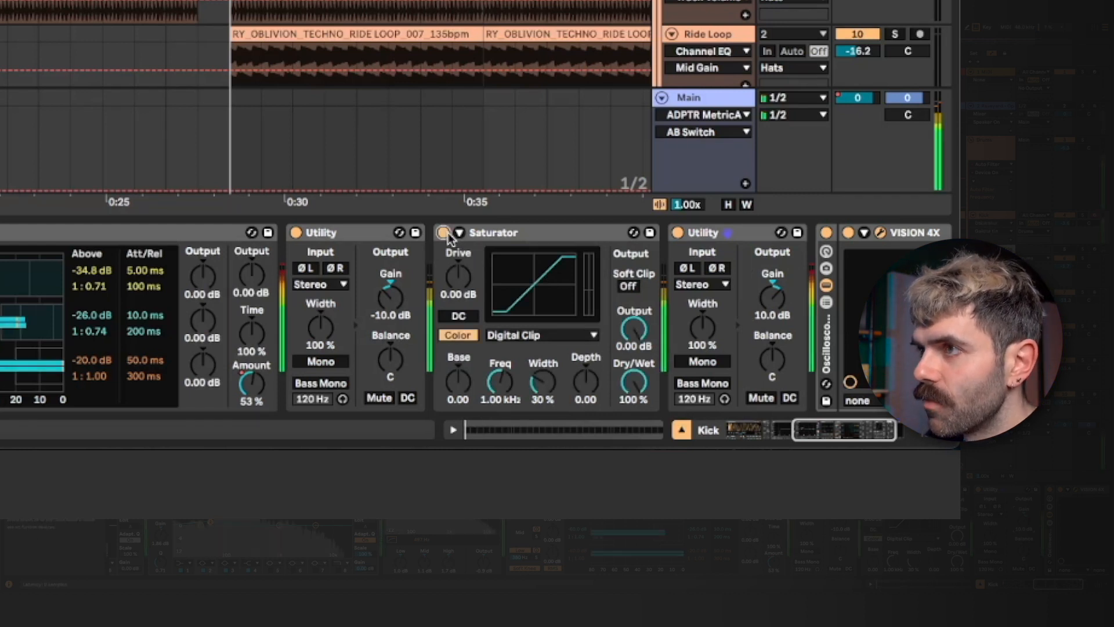
{"action": "left_click", "coordinate": [461, 284]}
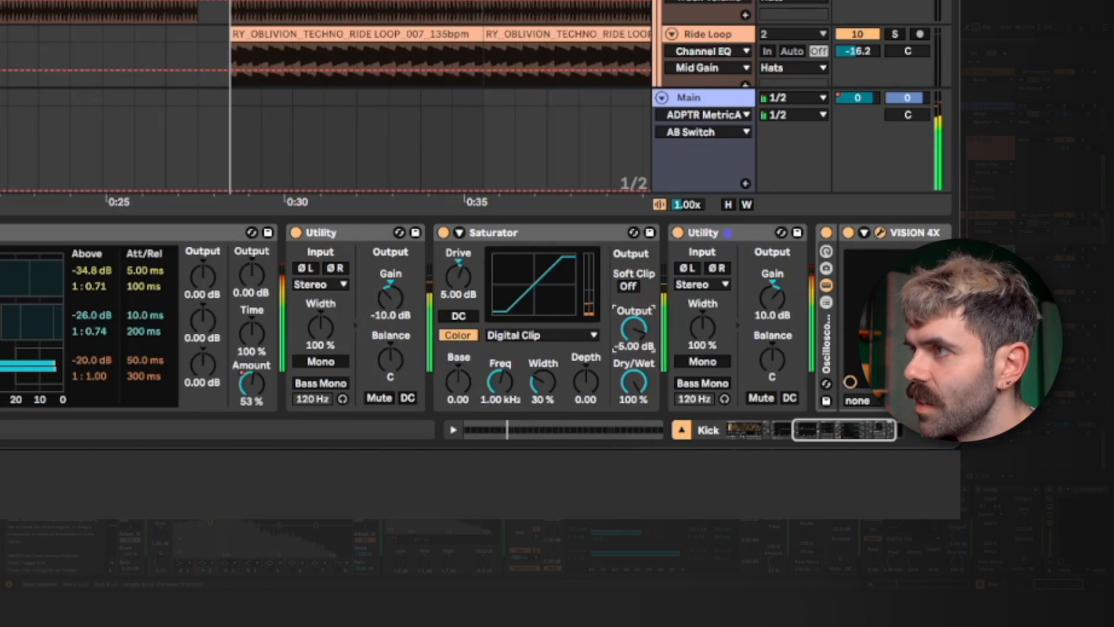
{"action": "scroll", "coordinate": [460, 285], "scroll_direction": "up", "scroll_amount": 2}
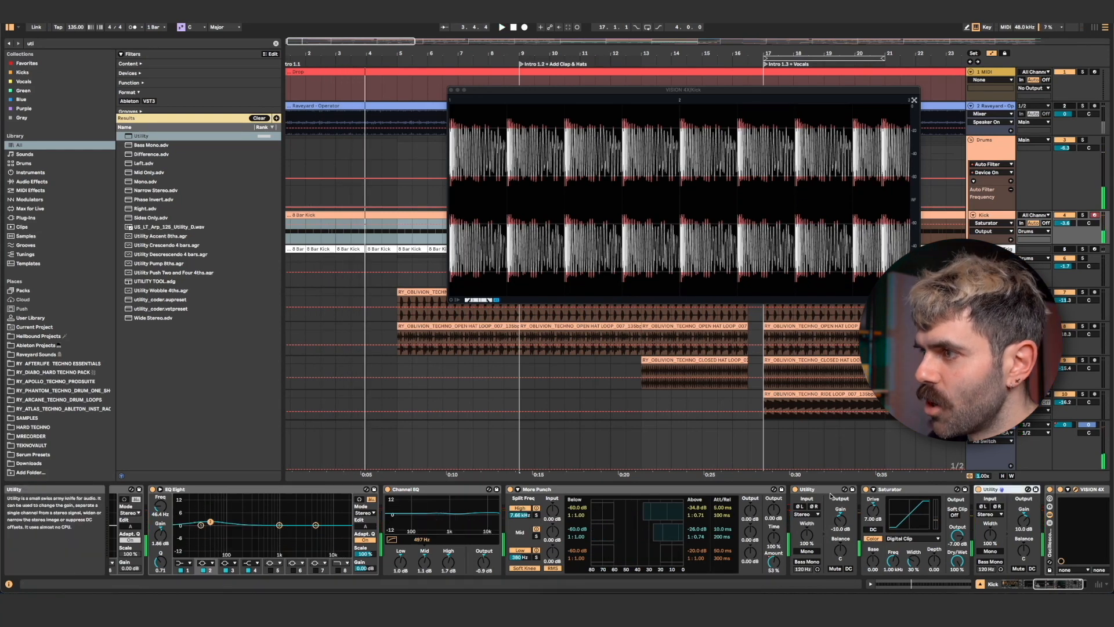
- Group the two Utilities and the Saturator into a rack and compare the Kick's mixer peak level with the rack off and on
{"action": "key", "text": "ctrl+g"}
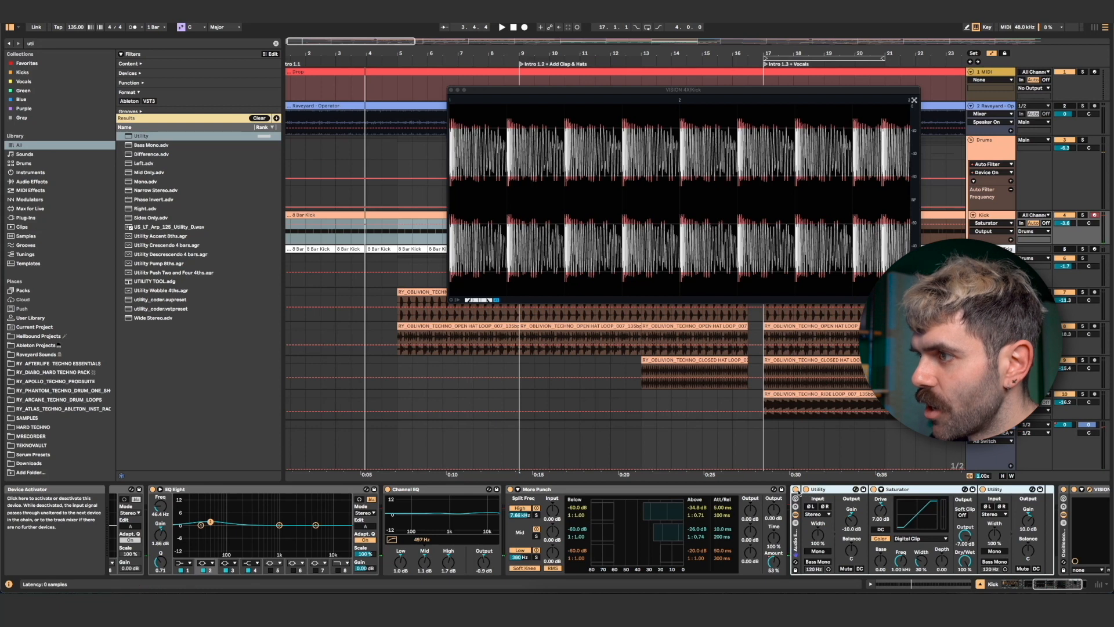
{"action": "key", "text": "Tab"}
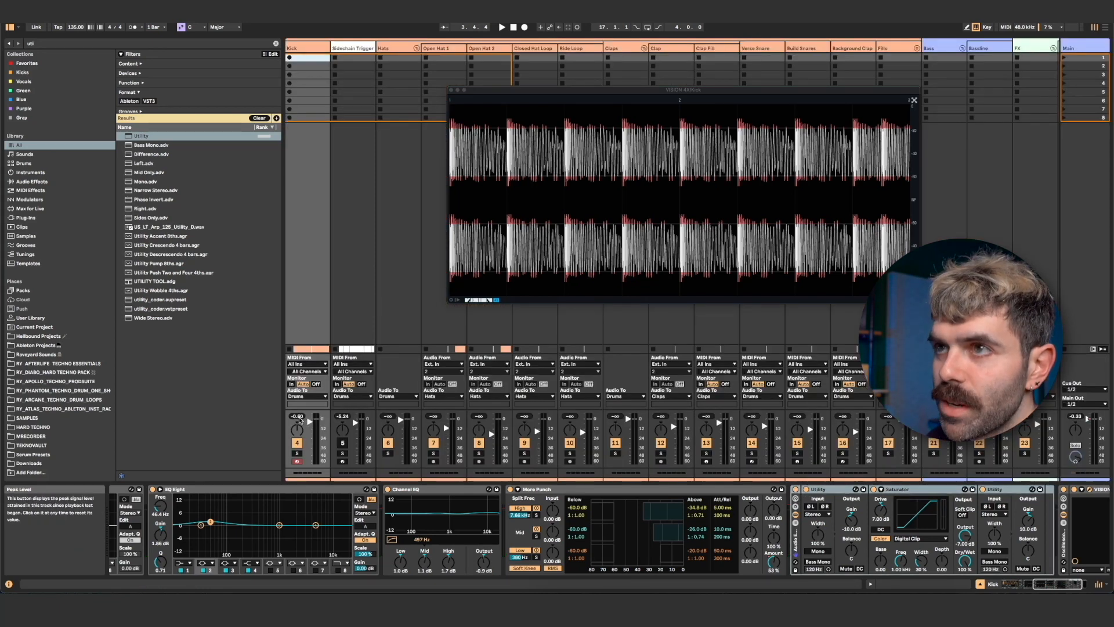
{"action": "left_click", "coordinate": [796, 491]}
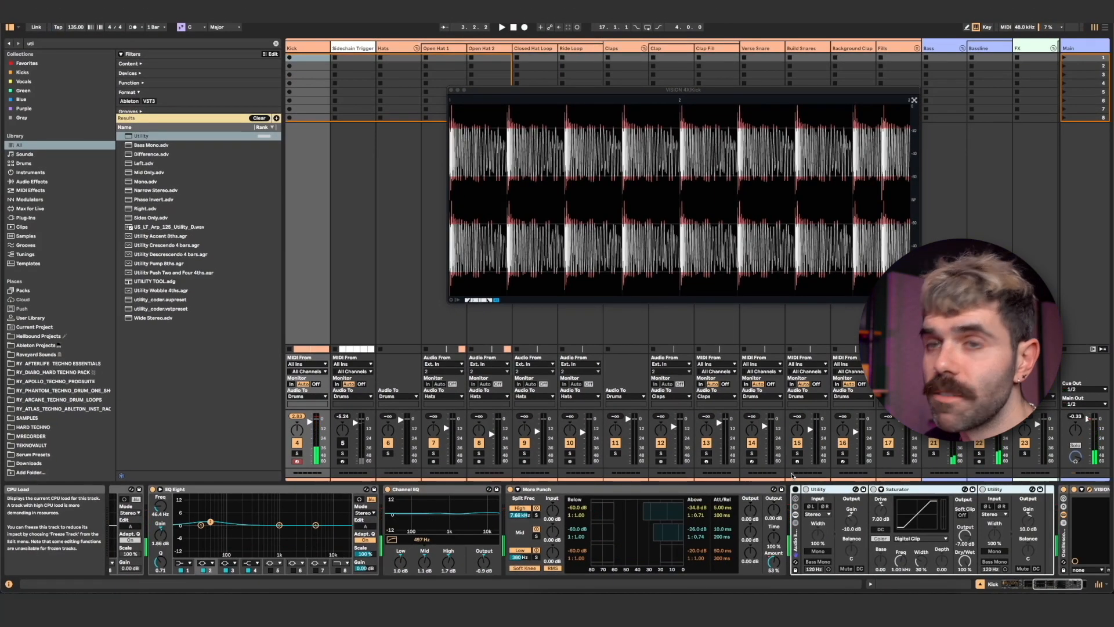
{"action": "left_click", "coordinate": [795, 490]}
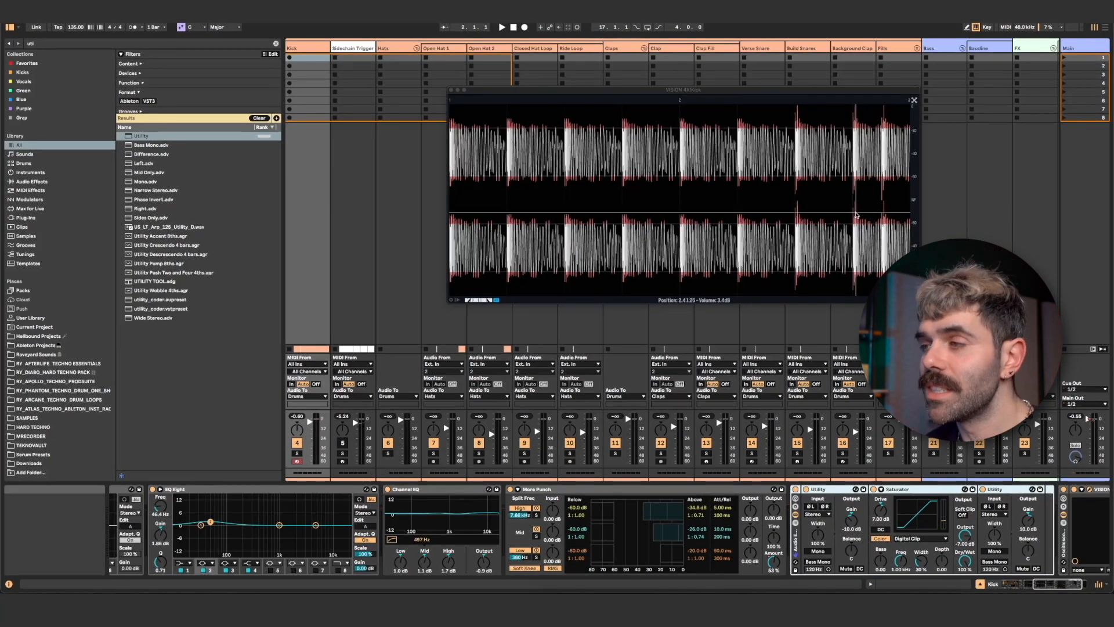
{"action": "key", "text": "Tab"}
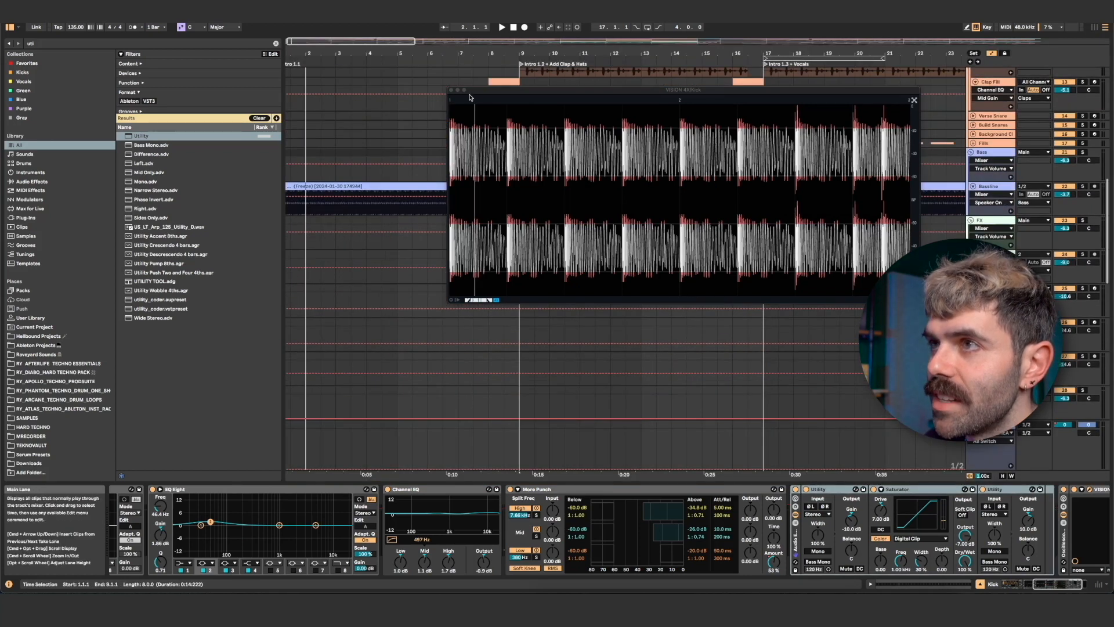
- Insert a Saturator before the oscilloscope on the Bassline track and open its list of curve types
{"action": "left_click", "coordinate": [451, 91]}
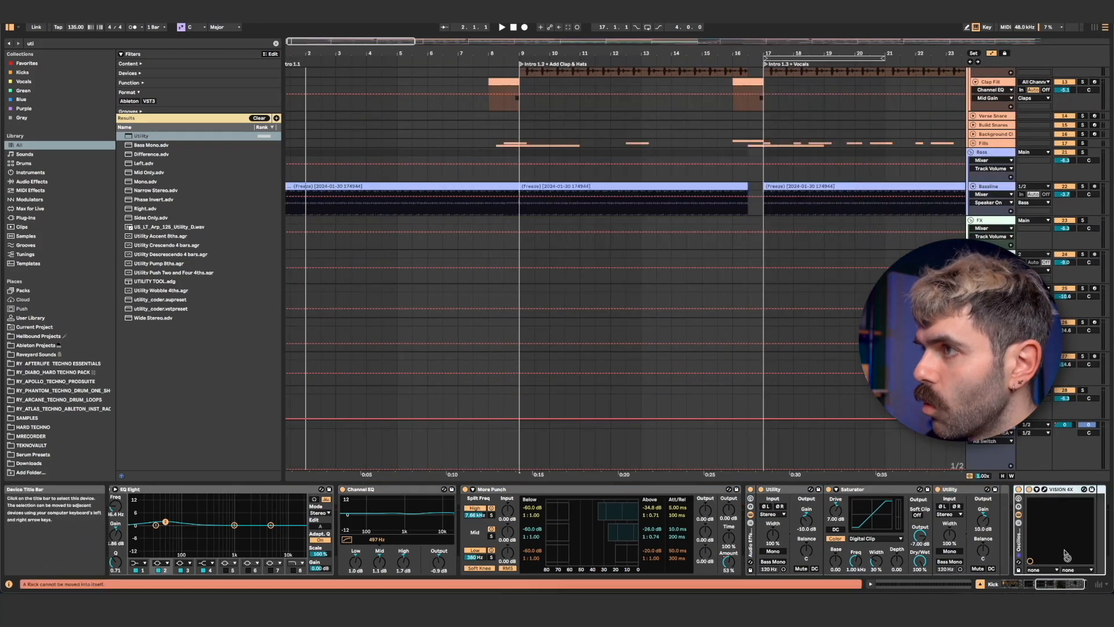
{"action": "left_click", "coordinate": [596, 196]}
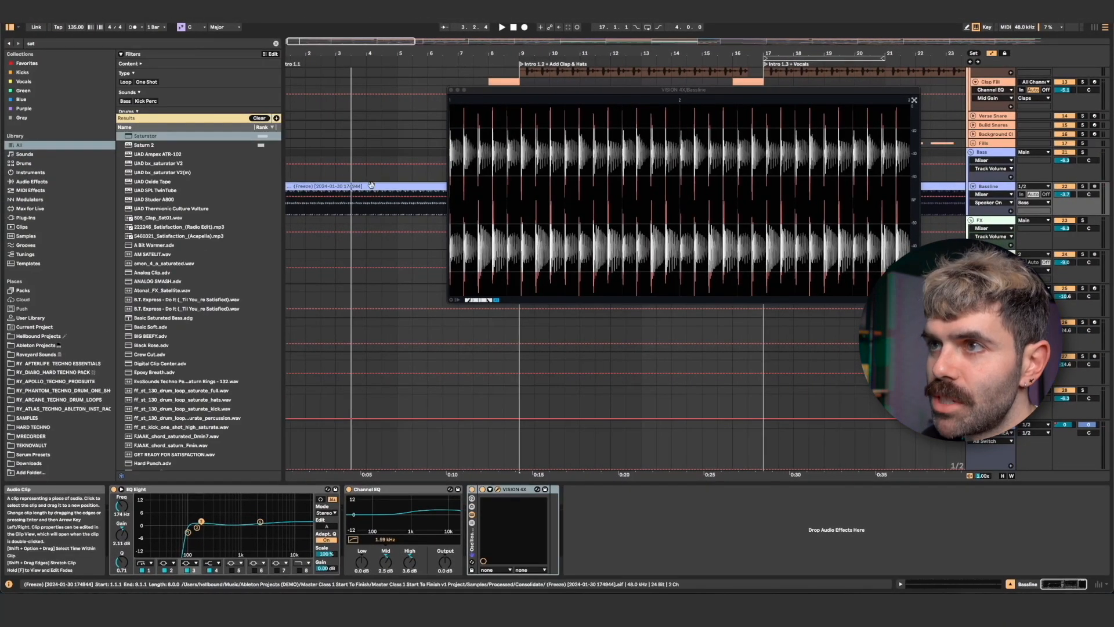
{"action": "key", "text": "Tab"}
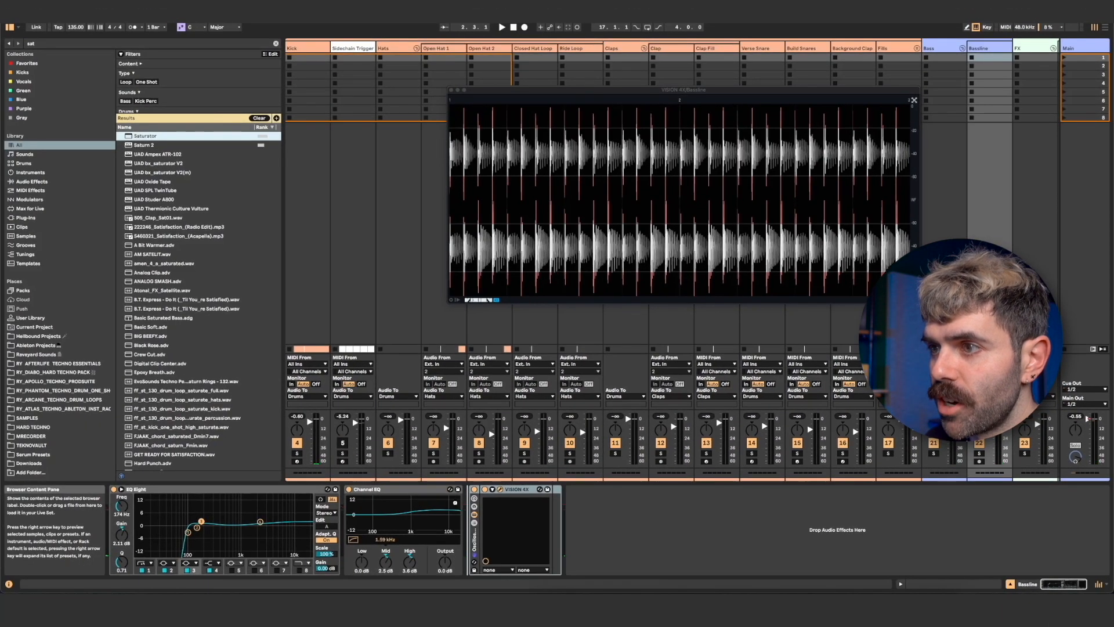
{"action": "left_click_drag", "start_coordinate": [145, 136], "coordinate": [477, 511]}
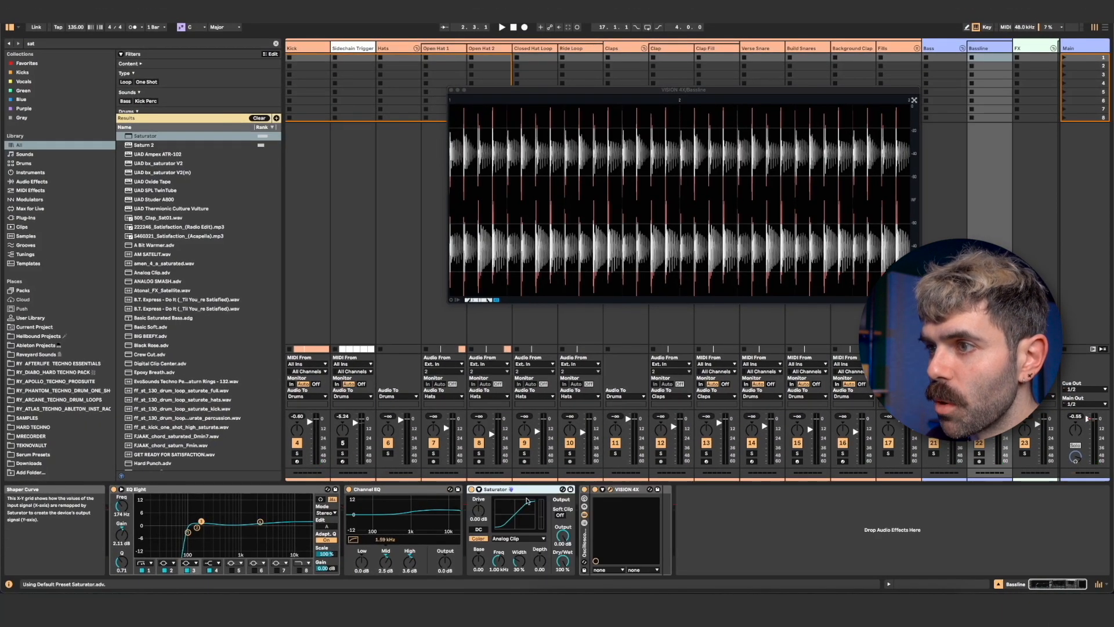
{"action": "left_click", "coordinate": [518, 539]}
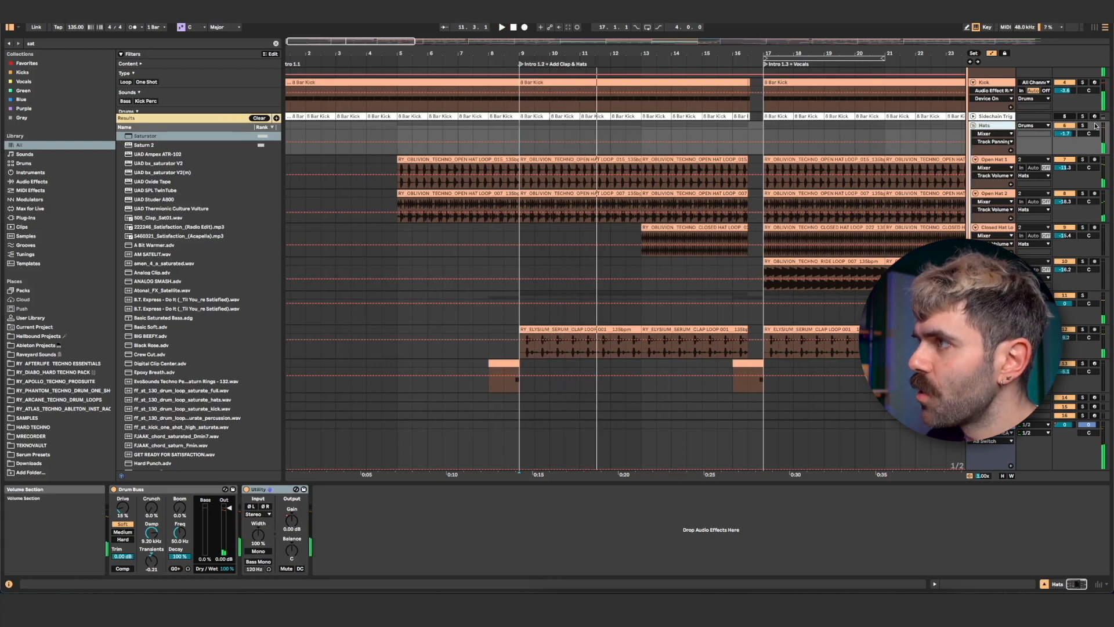
- Paste the VISION 4X oscilloscope after the Utility on the Hats group and play the soloed hats
{"action": "scroll", "coordinate": [1084, 126], "scroll_direction": "down", "scroll_amount": 2}
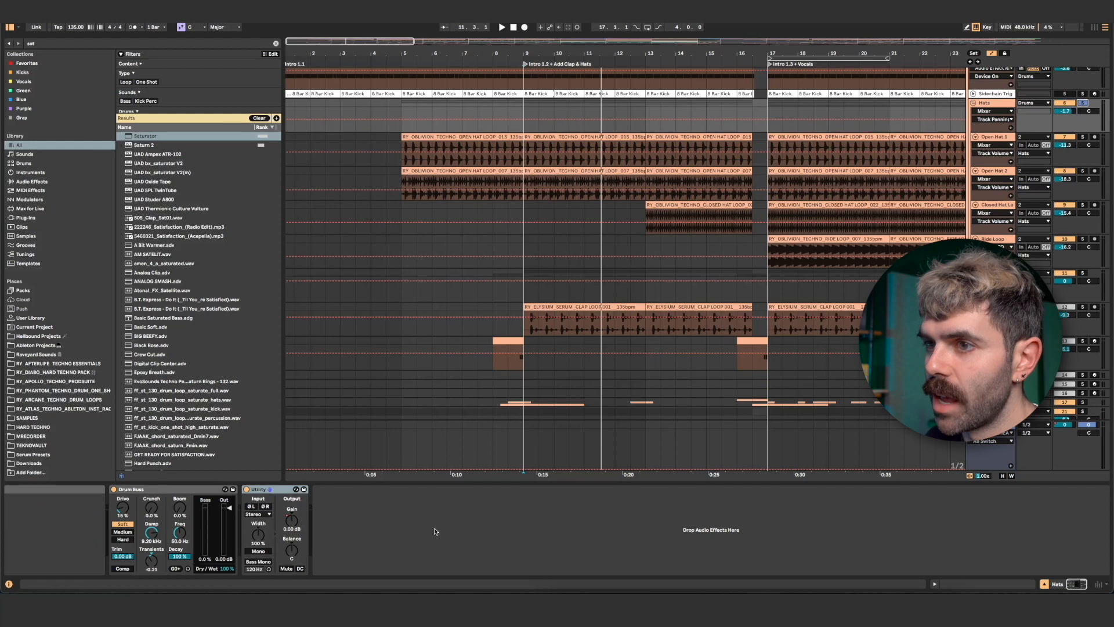
{"action": "key", "text": "super+v"}
{"action": "left_click", "coordinate": [331, 489]}
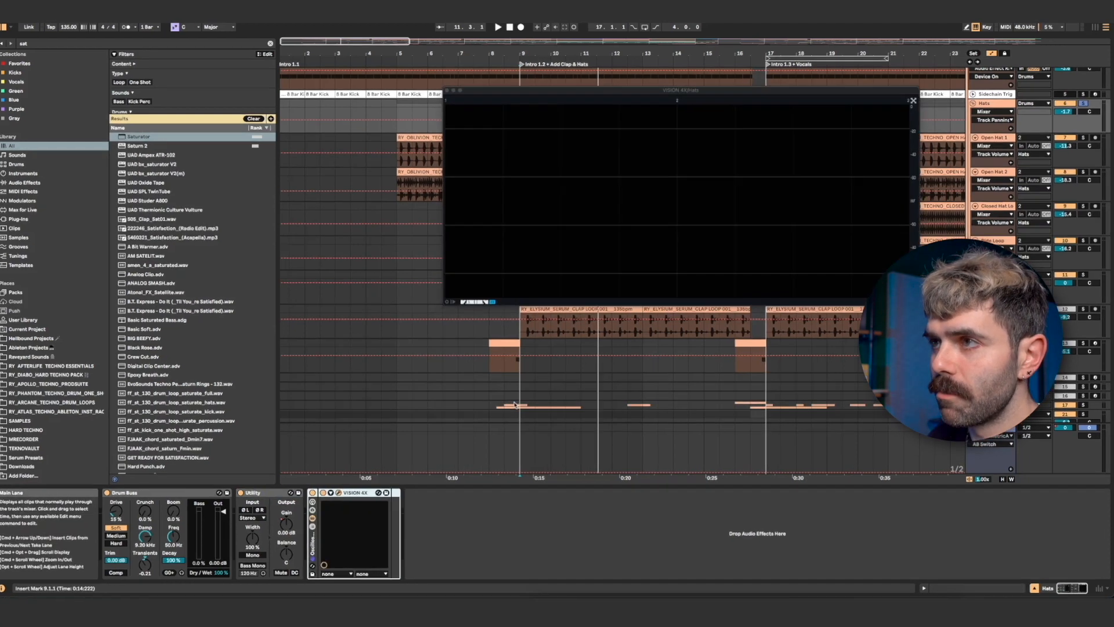
{"action": "key", "text": "space"}
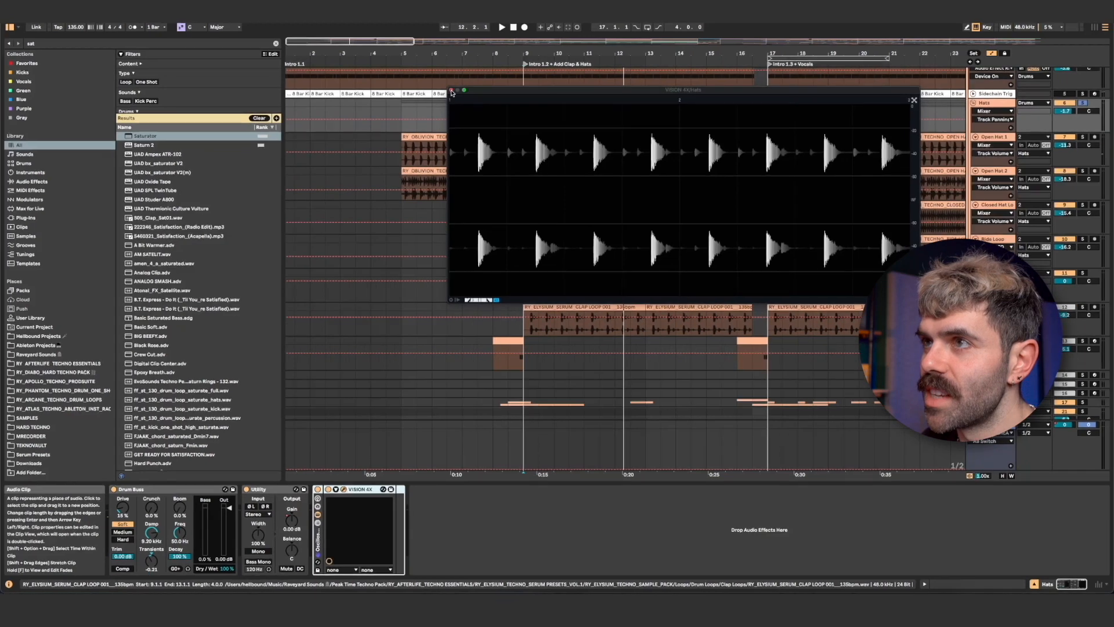
- Insert a Saturator between the Utility and the oscilloscope on the Hats group and set it to Digital Clip
{"action": "left_click", "coordinate": [117, 119]}
{"action": "key", "text": "Tab"}
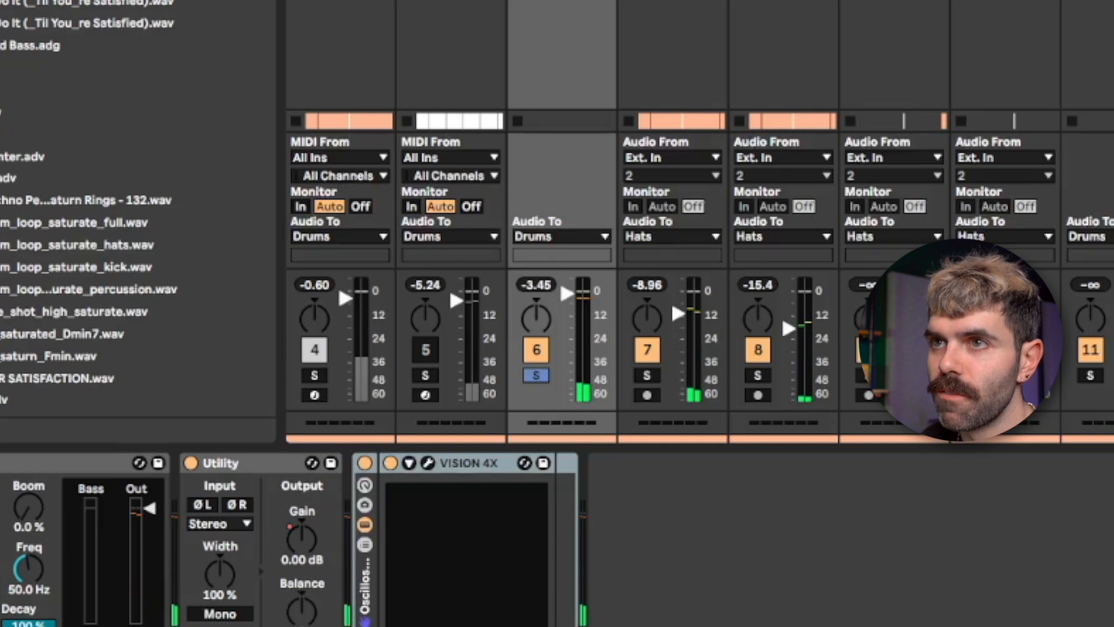
{"action": "left_click_drag", "start_coordinate": [232, 53], "coordinate": [348, 531]}
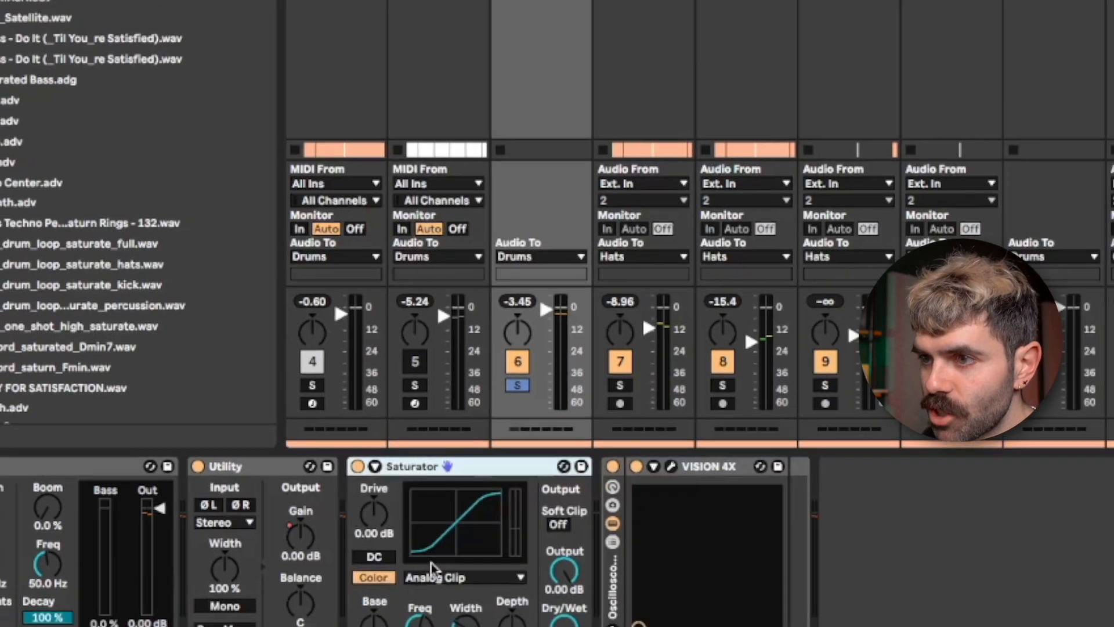
{"action": "left_click", "coordinate": [458, 587]}
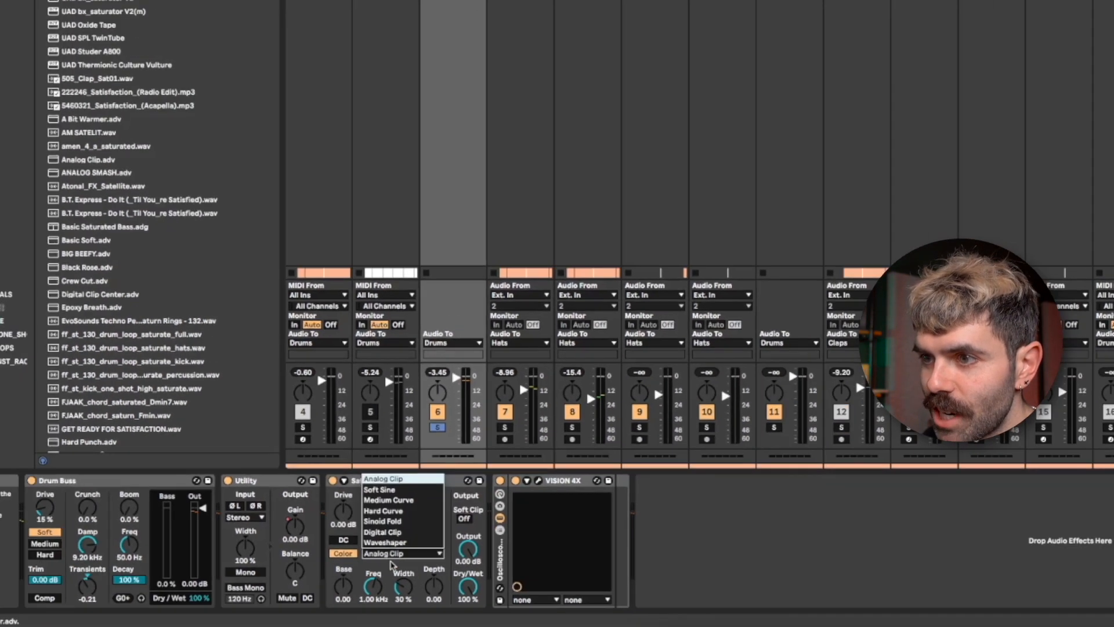
{"action": "left_click", "coordinate": [382, 533]}
- Set the Drive of the Hats group's Saturator to 4 dB and its Output to -4 dB
{"action": "key", "text": "space"}
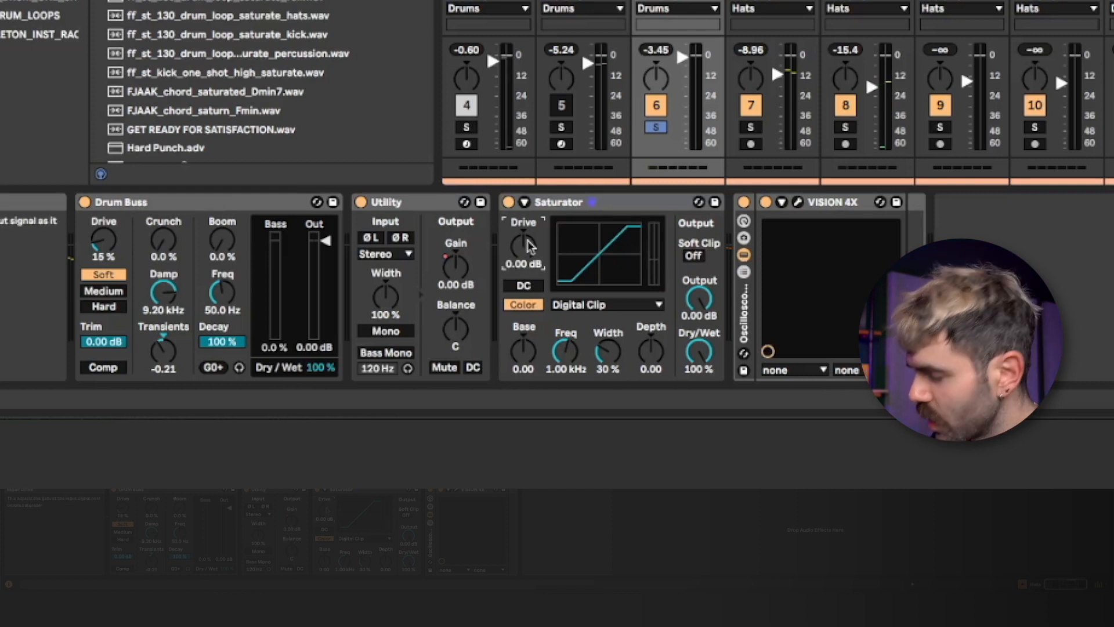
{"action": "key", "text": "Return"}
{"action": "left_click", "coordinate": [700, 316]}
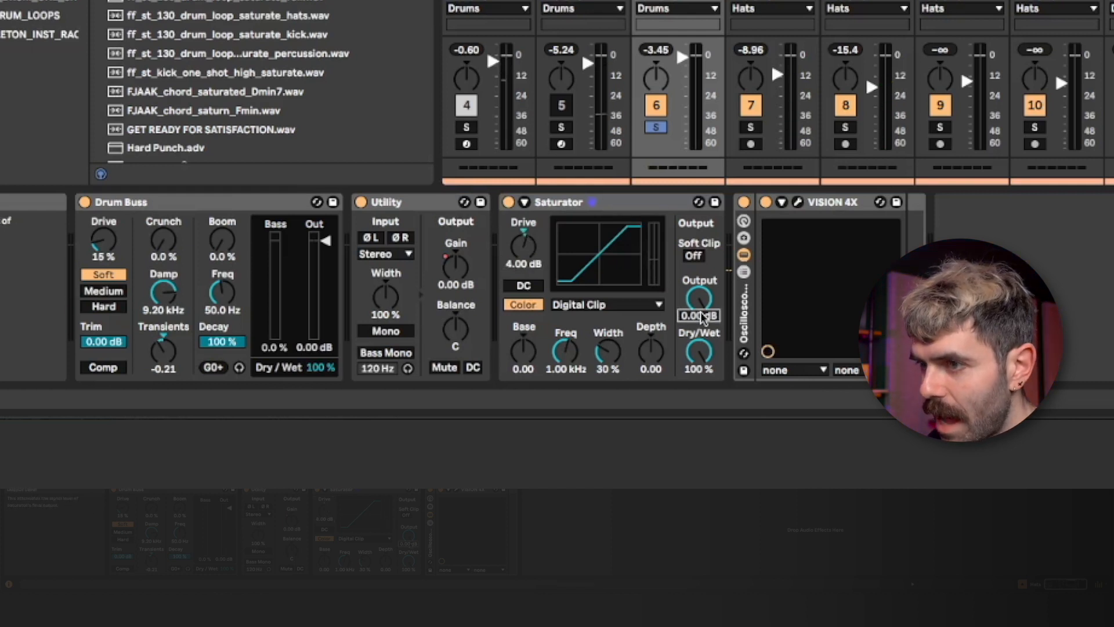
{"action": "type", "text": "-4"}
{"action": "key", "text": "Return"}
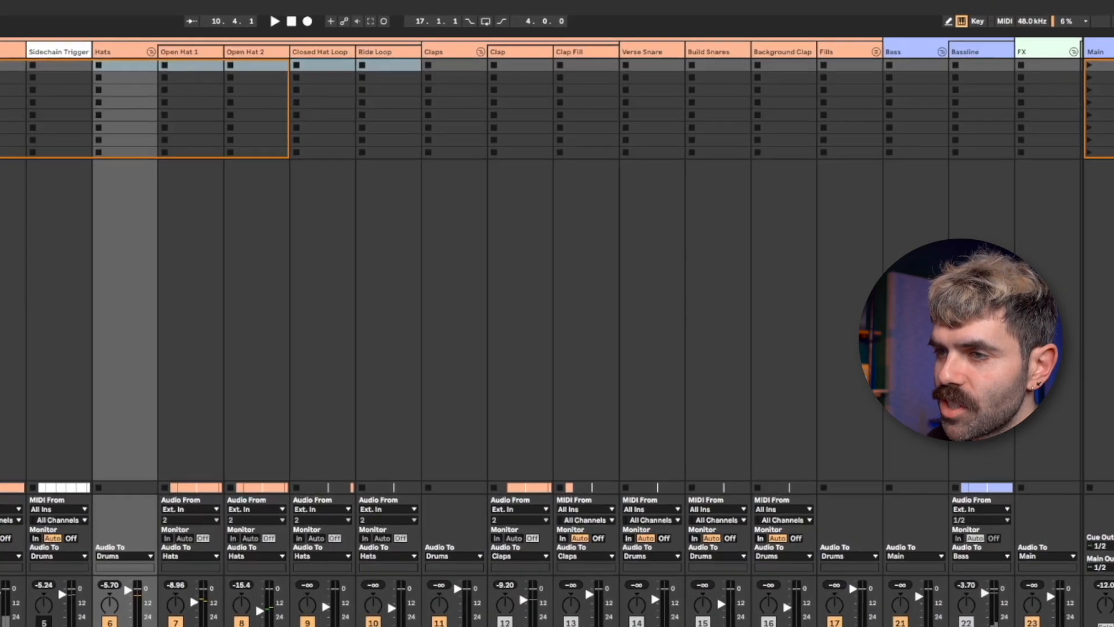
- Compare the Hats group's peak level with the Saturator off and on, and delete the oscilloscope from its chain
{"action": "left_click", "coordinate": [509, 446]}
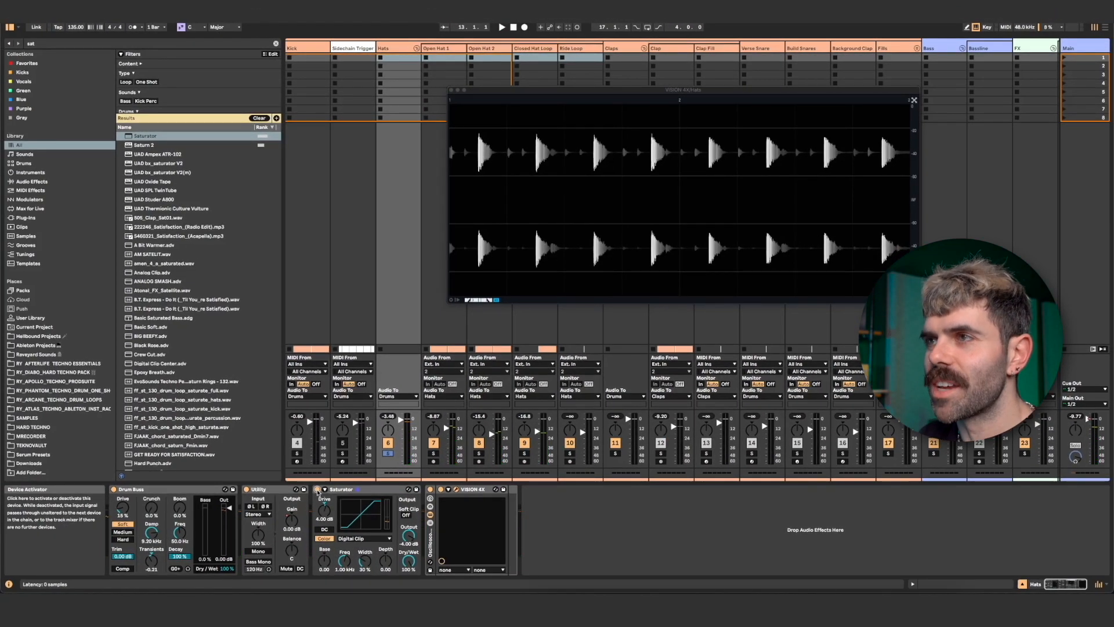
{"action": "key", "text": "space"}
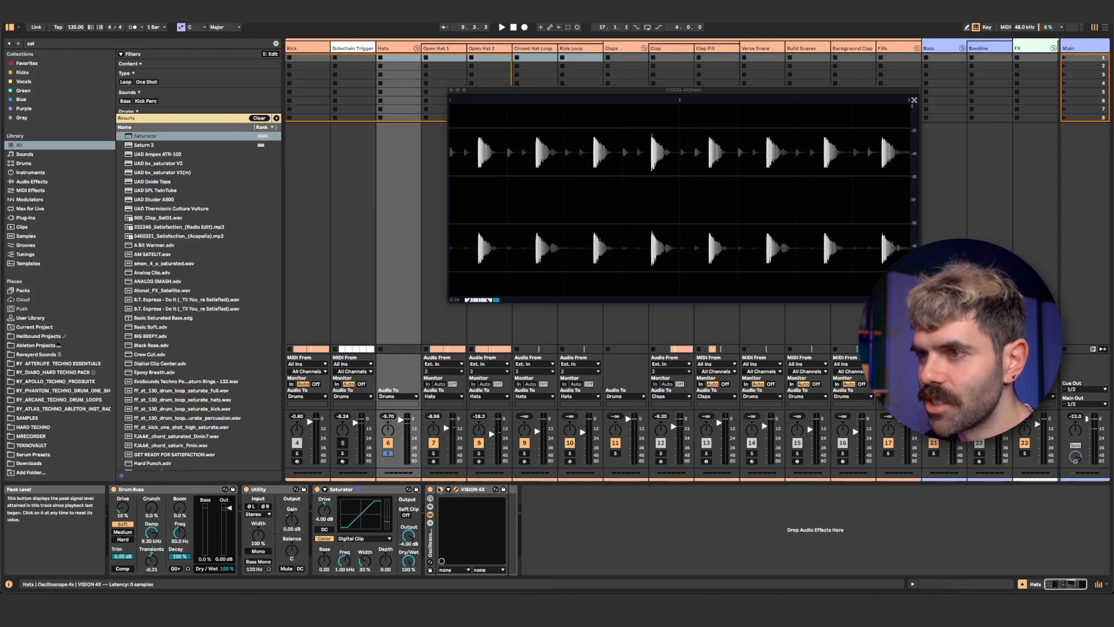
{"action": "key", "text": "Delete"}
{"action": "key", "text": "Tab"}
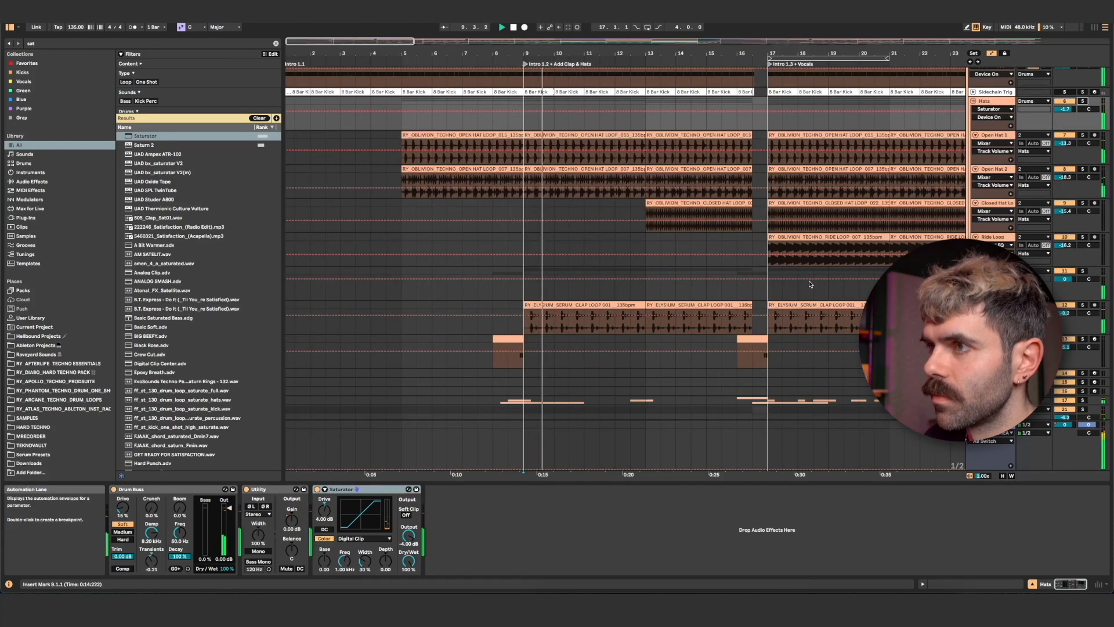
- Expand the Fills group in the arrangement and solo its Perc Loop track
{"action": "scroll", "coordinate": [811, 285], "scroll_direction": "down", "scroll_amount": 3}
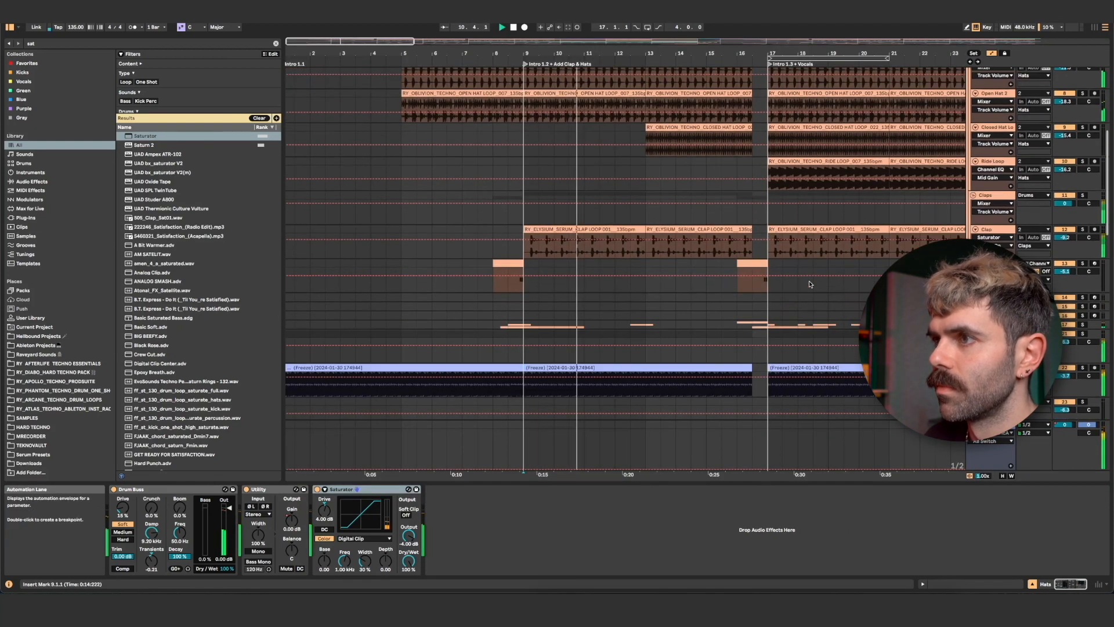
{"action": "scroll", "coordinate": [810, 284], "scroll_direction": "down", "scroll_amount": 2}
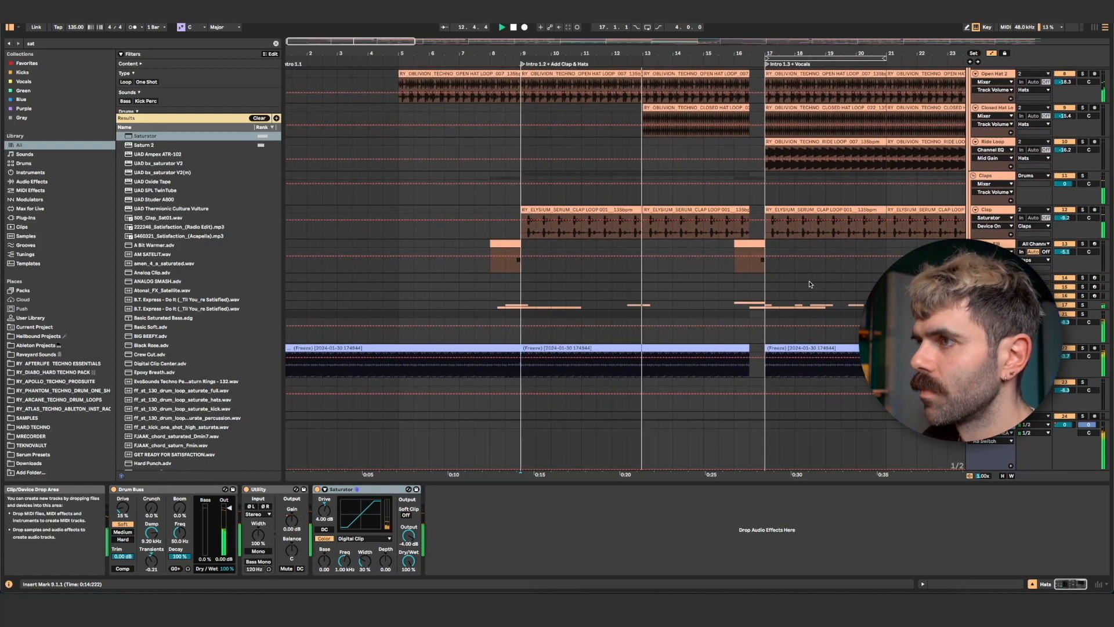
{"action": "left_click", "coordinate": [974, 304]}
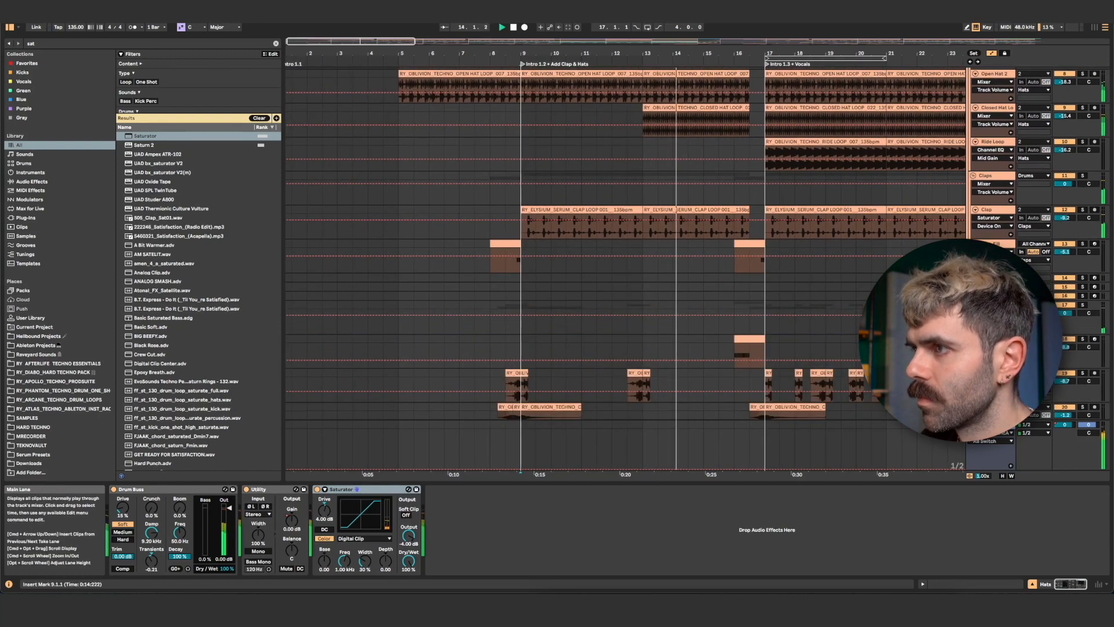
{"action": "scroll", "coordinate": [860, 305], "scroll_direction": "down", "scroll_amount": 5}
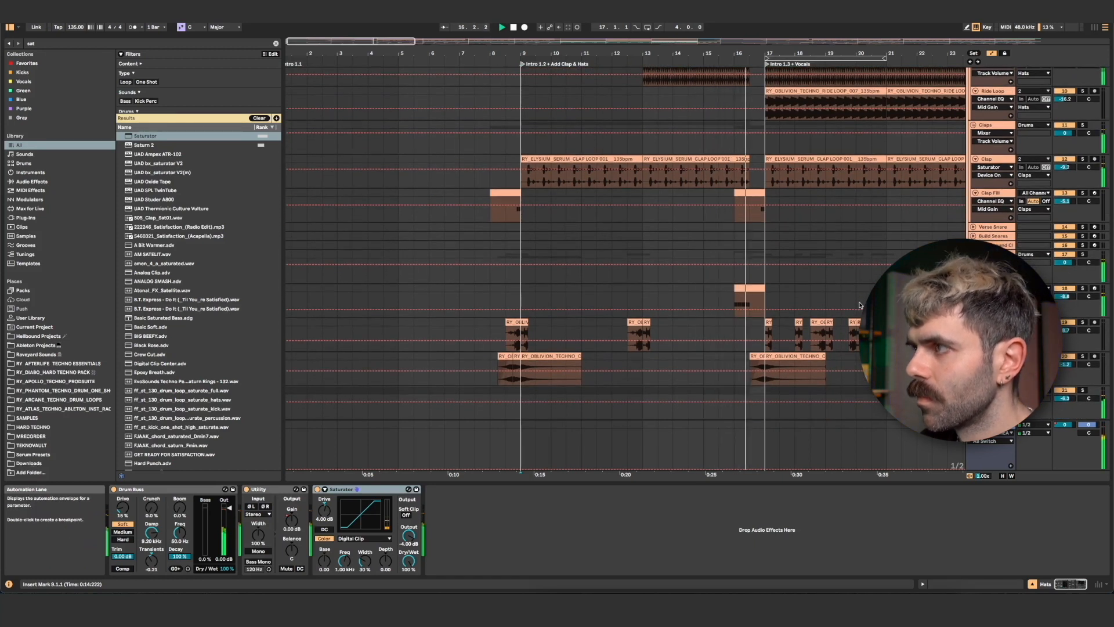
{"action": "left_click", "coordinate": [986, 323]}
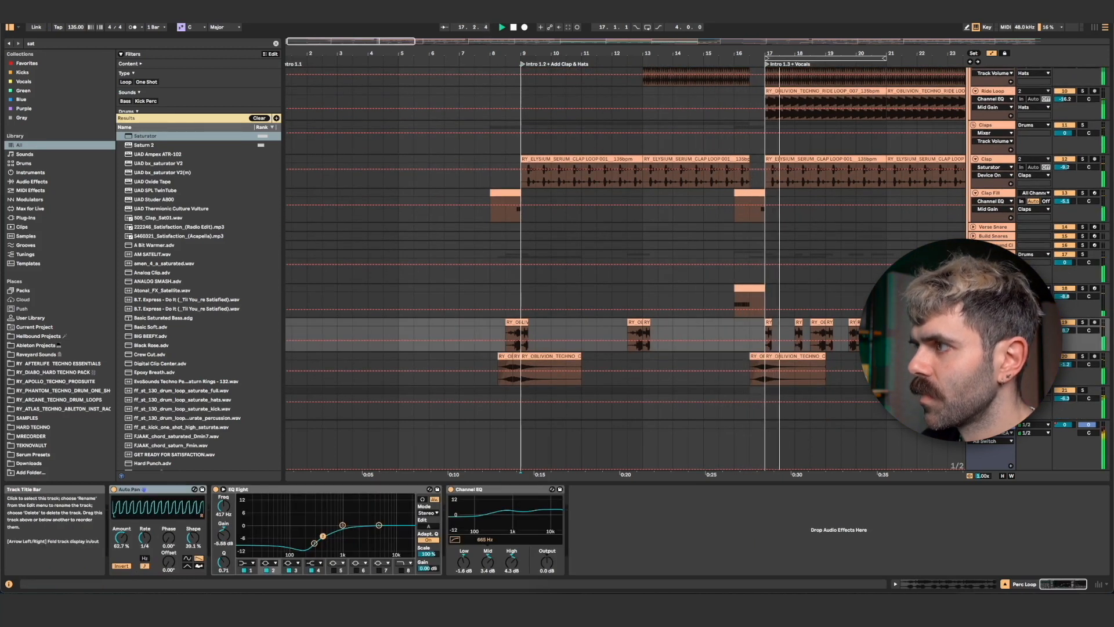
{"action": "left_click", "coordinate": [1082, 322]}
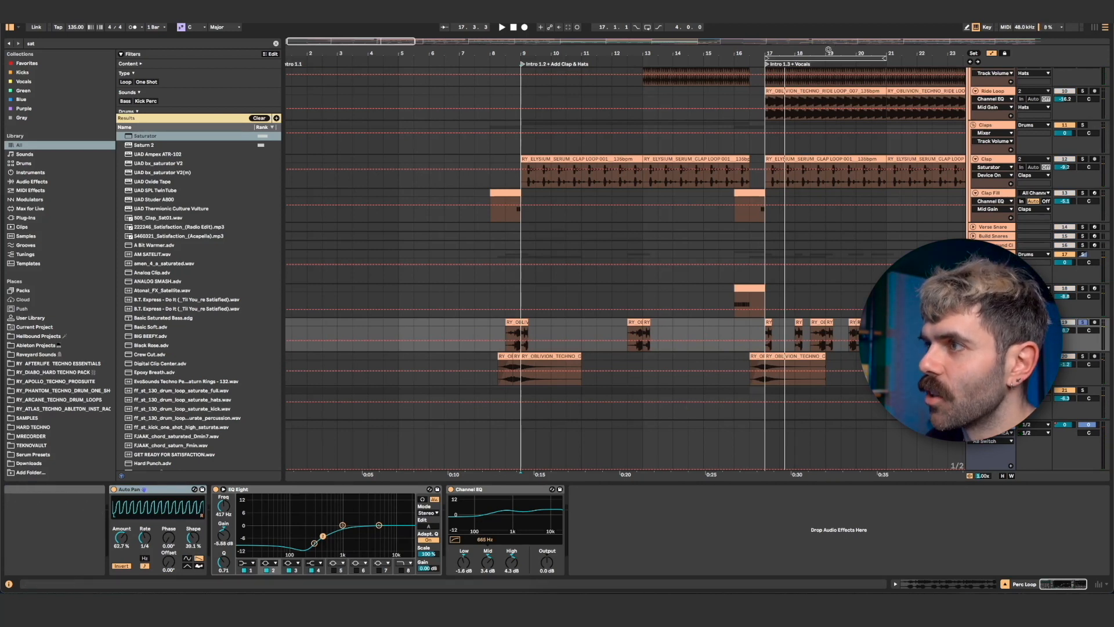
- Add the VISION 4X oscilloscope at the end of the Perc Loop's chain and loop playback from bar 17 to 19
{"action": "left_click_drag", "start_coordinate": [828, 44], "coordinate": [830, 163]}
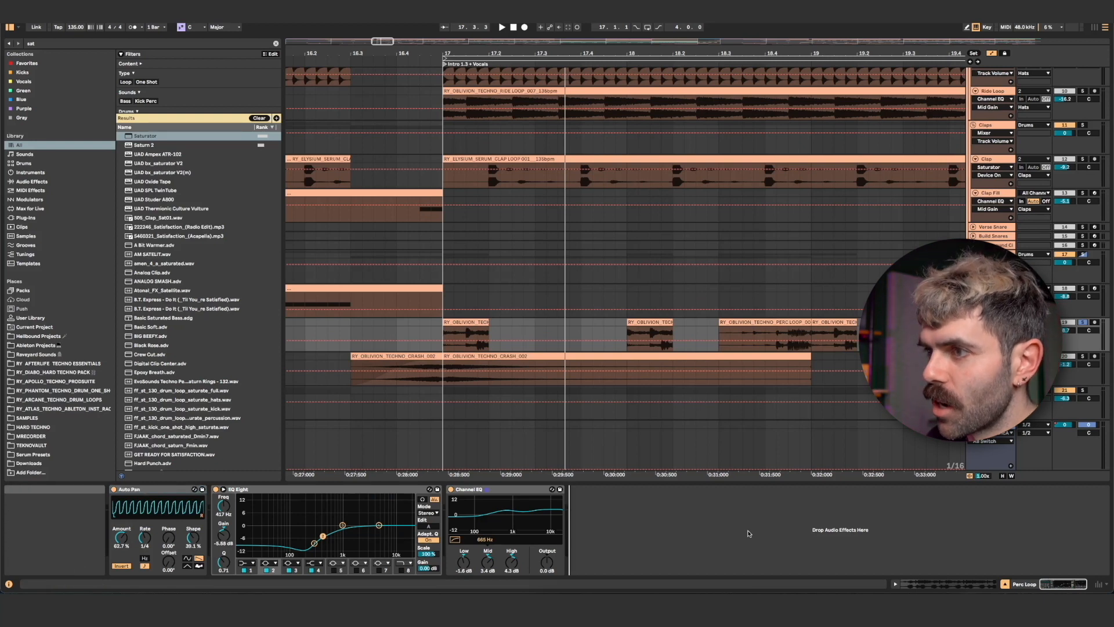
{"action": "left_click_drag", "start_coordinate": [747, 533], "coordinate": [747, 531]}
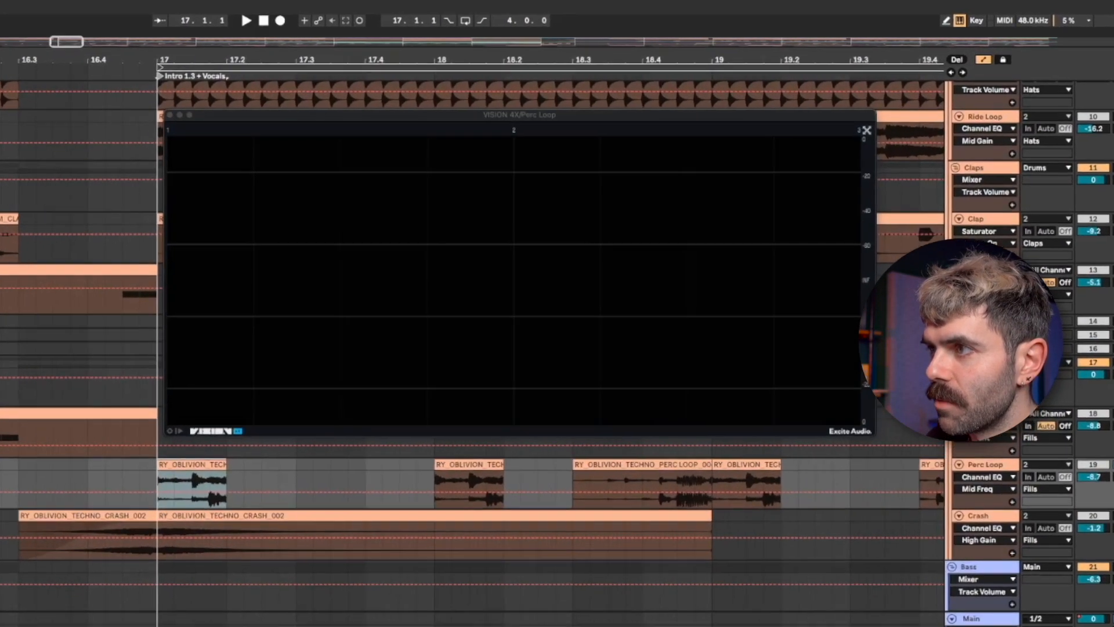
{"action": "key", "text": "space"}
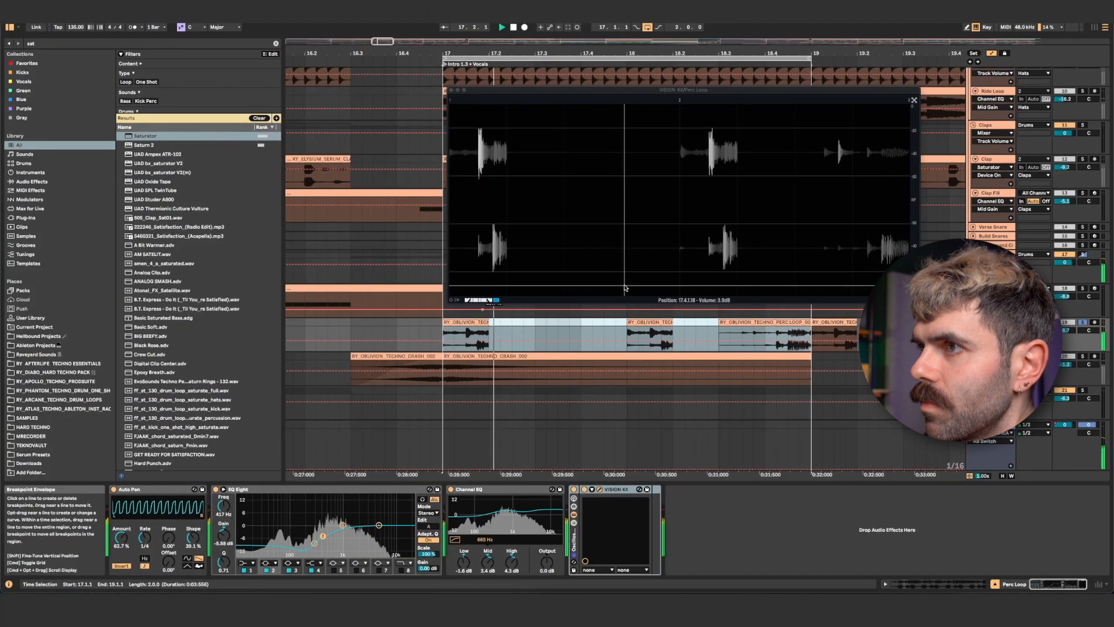
- Reset the Perc Loop's peak reading in the mixer and check its level during playback
{"action": "key", "text": "Tab"}
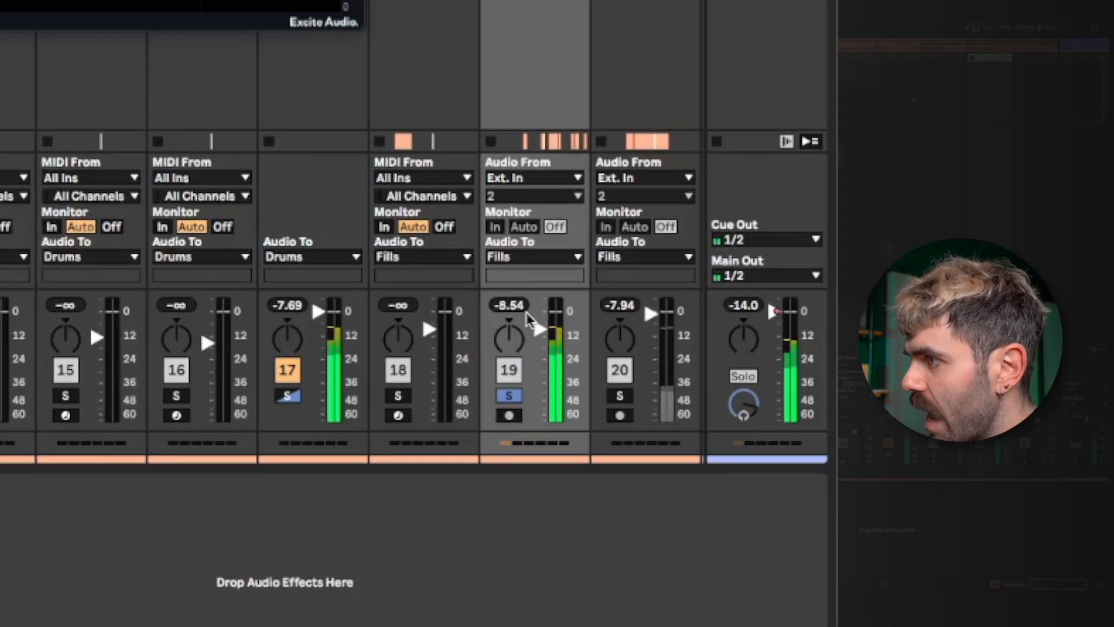
{"action": "left_click_drag", "start_coordinate": [528, 311], "coordinate": [523, 311]}
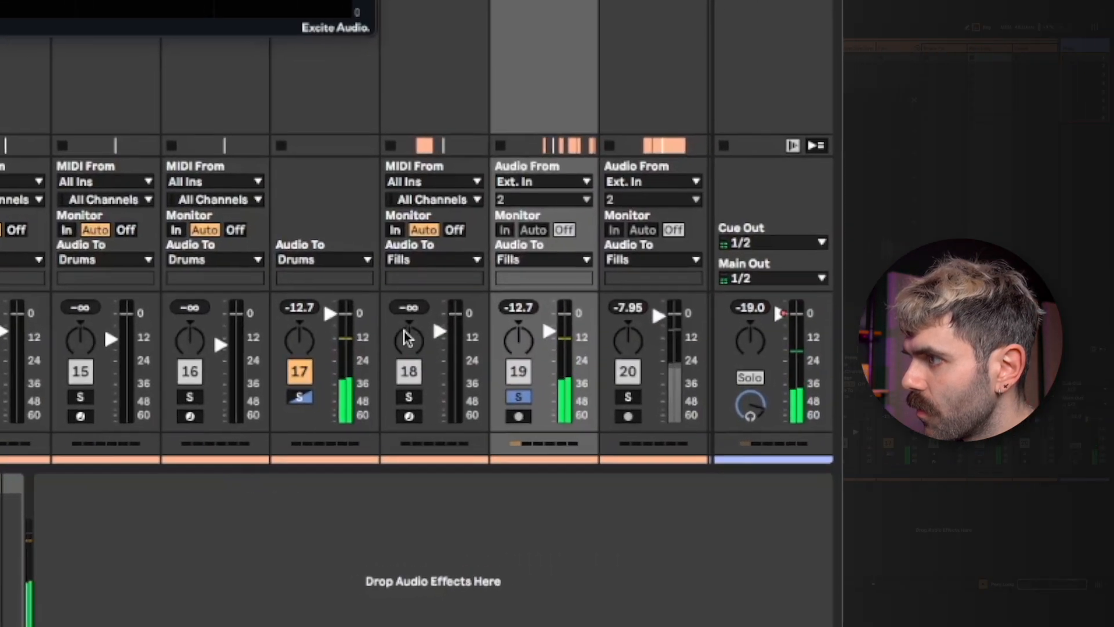
{"action": "left_click", "coordinate": [512, 307]}
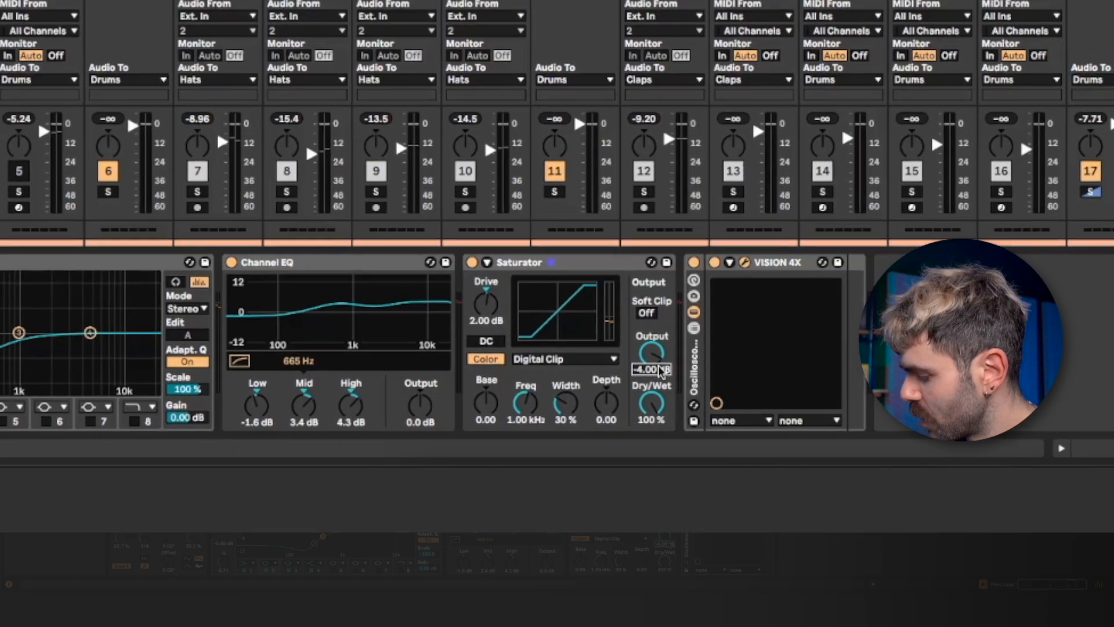
- Set the Output of the Perc Loop's Saturator to -2 dB and stop playback
{"action": "type", "text": "-2"}
{"action": "key", "text": "Return"}
{"action": "key", "text": "space"}
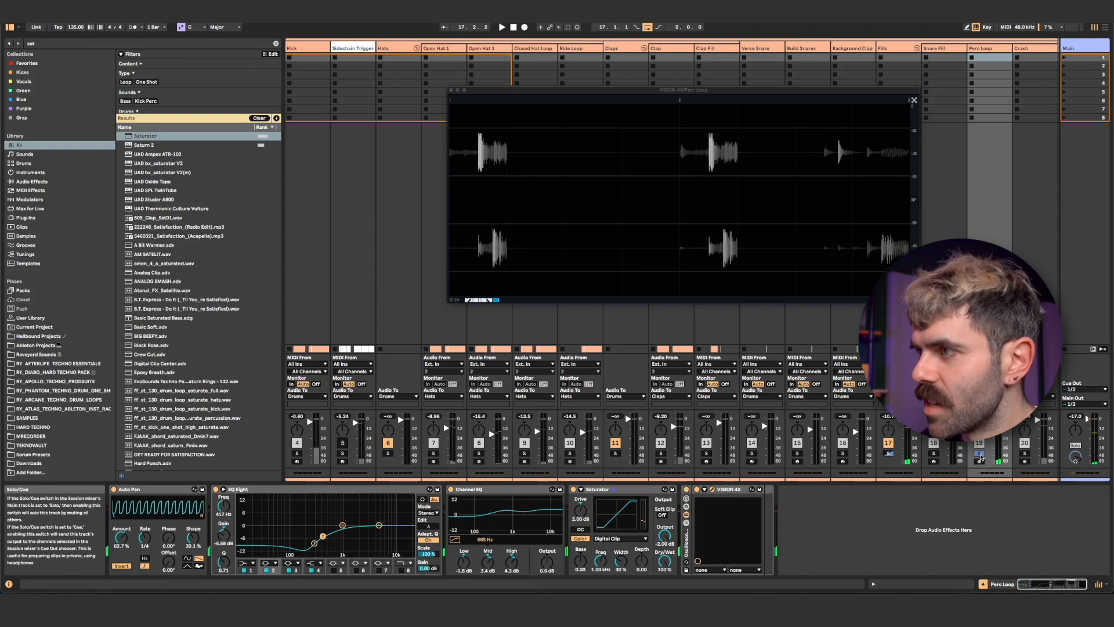
- Close the oscilloscope window and listen to the whole arrangement from the Clap clip at bar 17
{"action": "key", "text": "Tab"}
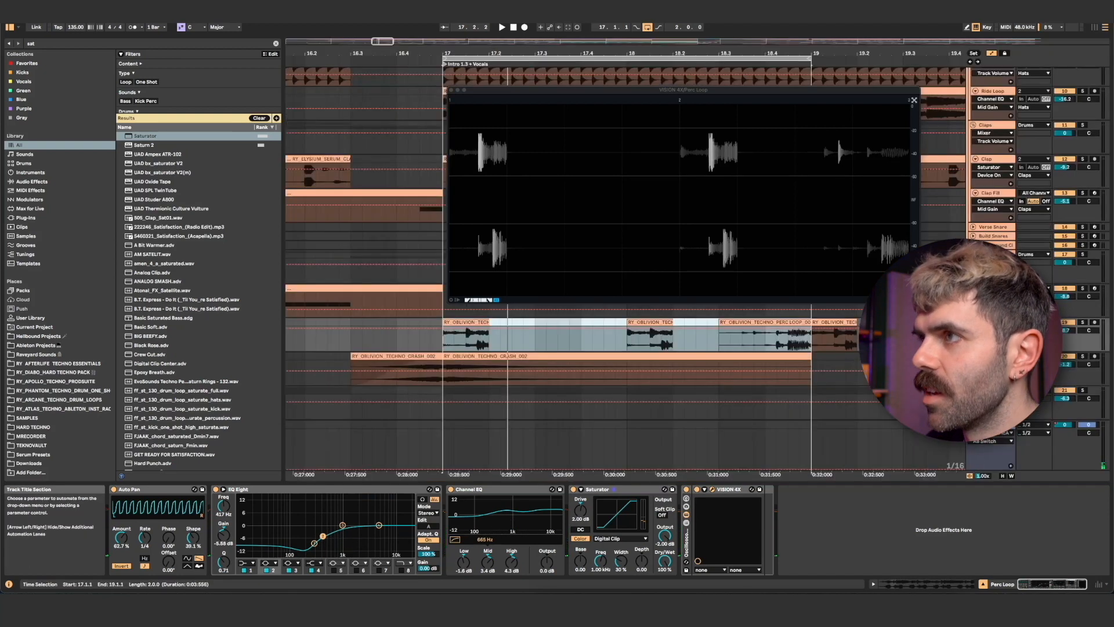
{"action": "left_click", "coordinate": [451, 91]}
{"action": "left_click_drag", "start_coordinate": [522, 55], "coordinate": [522, 51]}
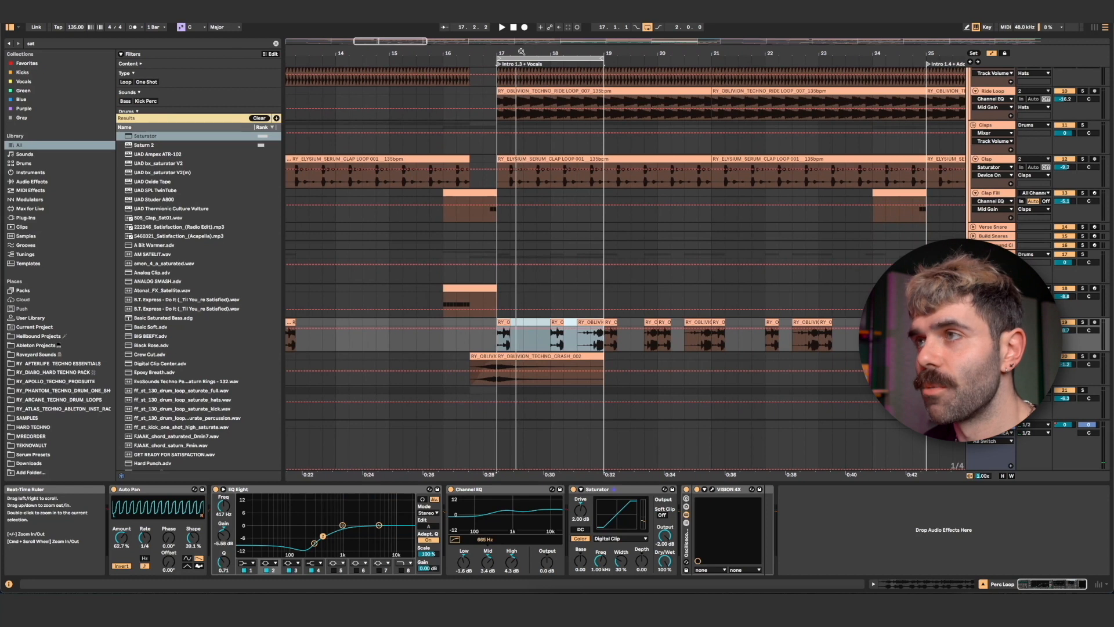
{"action": "left_click", "coordinate": [558, 159]}
{"action": "key", "text": "space"}
{"action": "scroll", "coordinate": [594, 248], "scroll_direction": "right", "scroll_amount": 5}
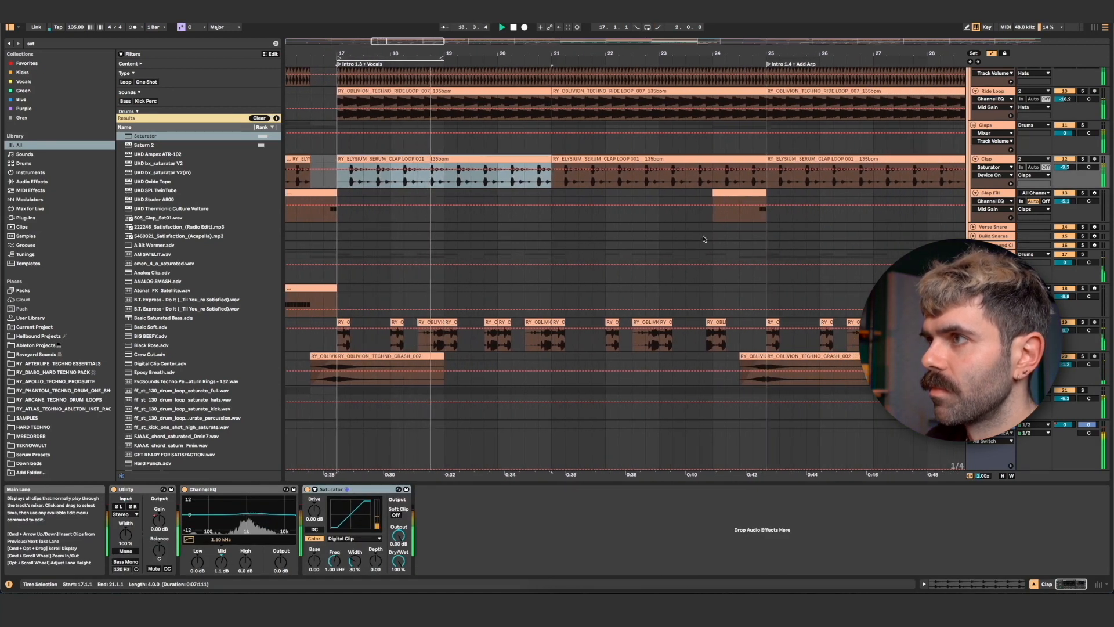
{"action": "key", "text": "Down"}
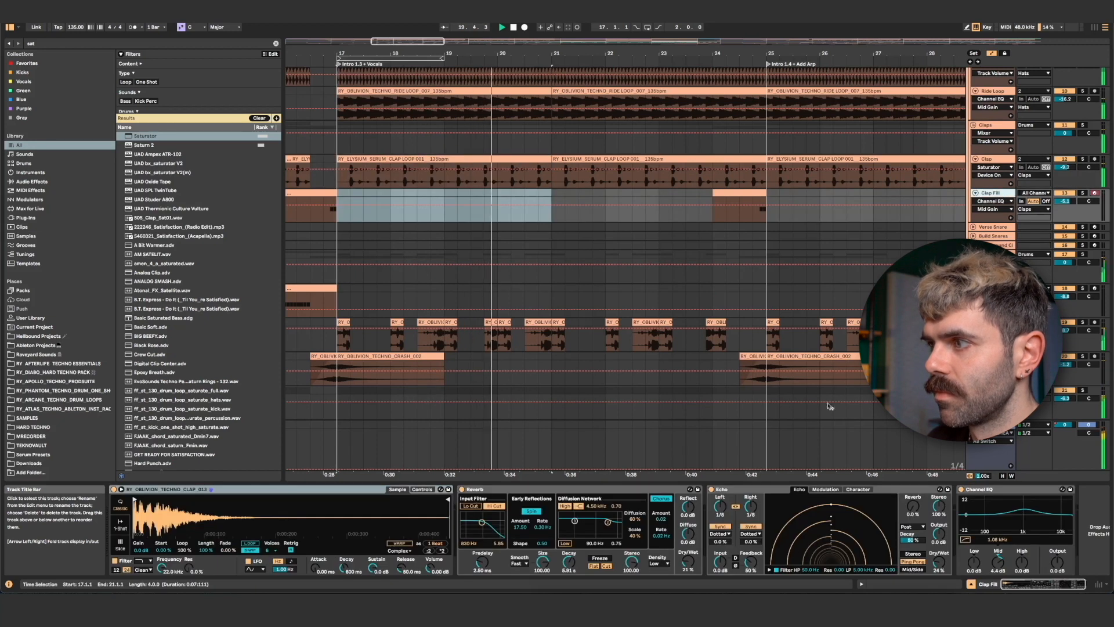
{"action": "scroll", "coordinate": [798, 561], "scroll_direction": "down", "scroll_amount": 1}
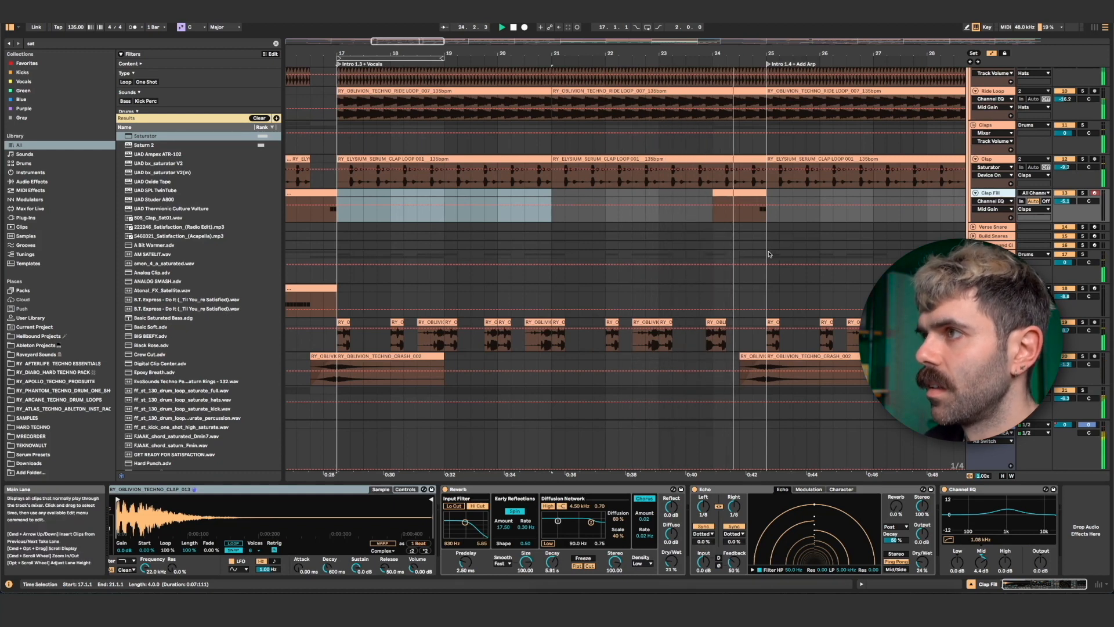
- Solo the Clap Fill track and add a Saturator set to Digital Clip at the end of its chain
{"action": "left_click", "coordinate": [997, 195]}
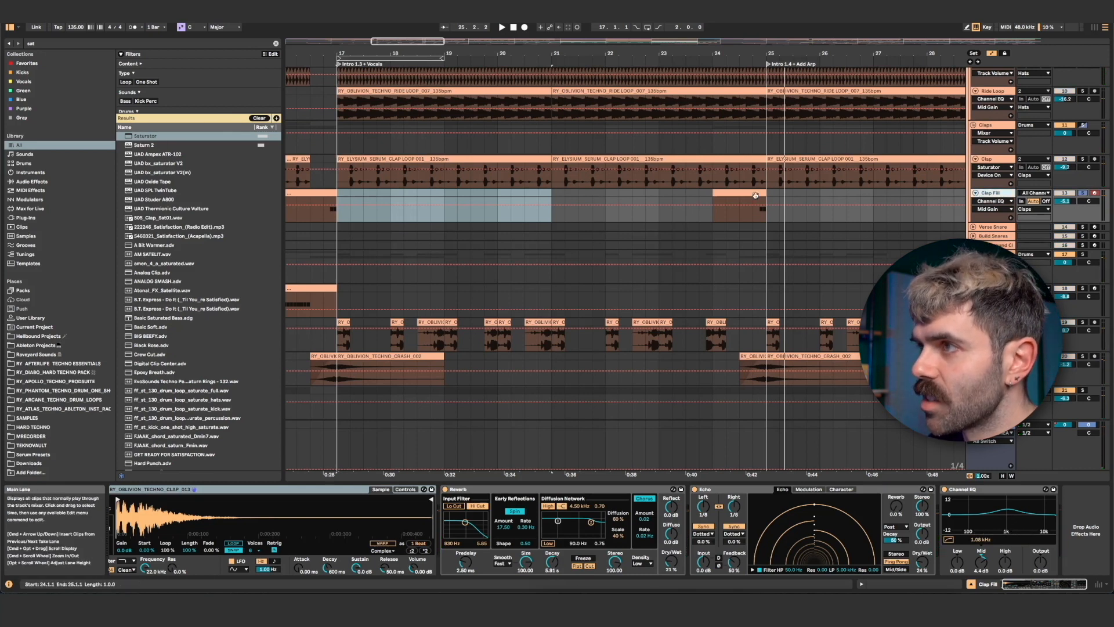
{"action": "key", "text": "Tab"}
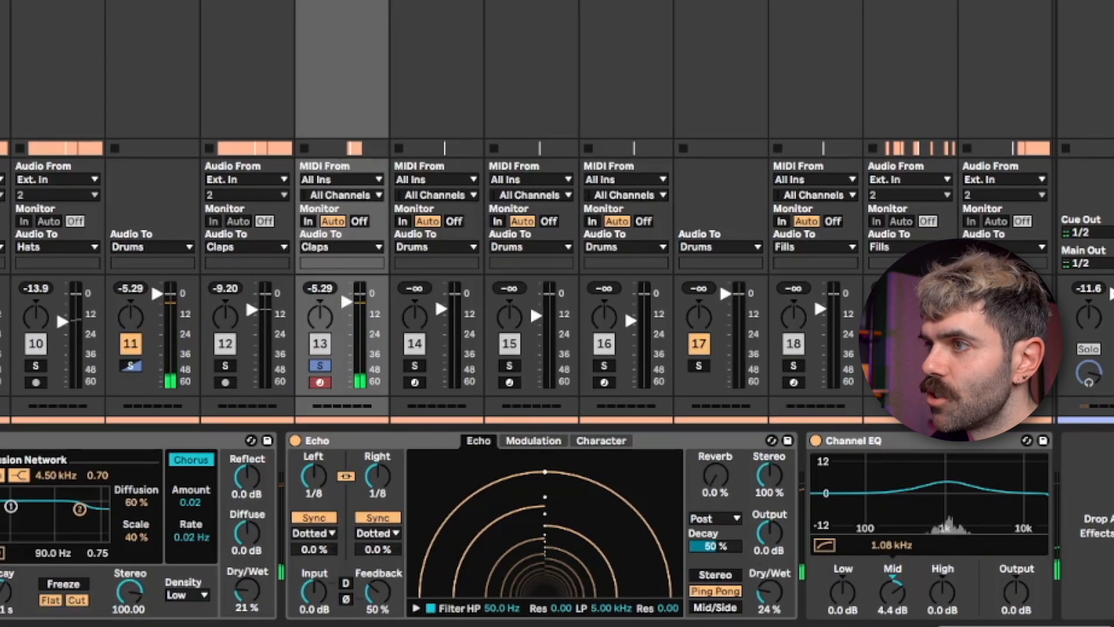
{"action": "key", "text": "Return"}
{"action": "left_click", "coordinate": [914, 544]}
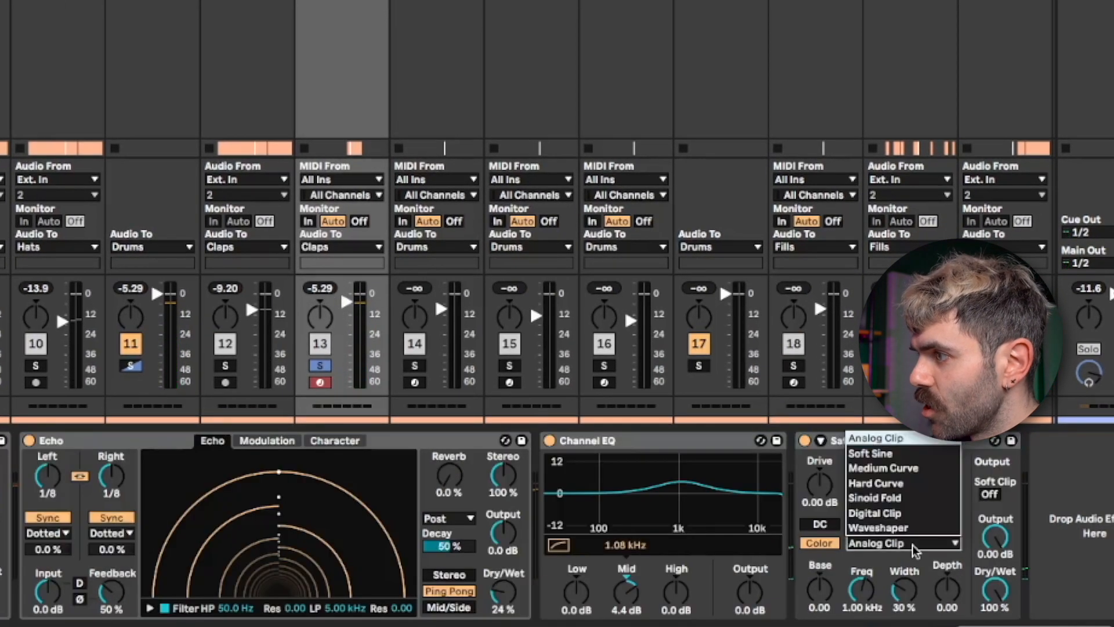
{"action": "left_click", "coordinate": [898, 514]}
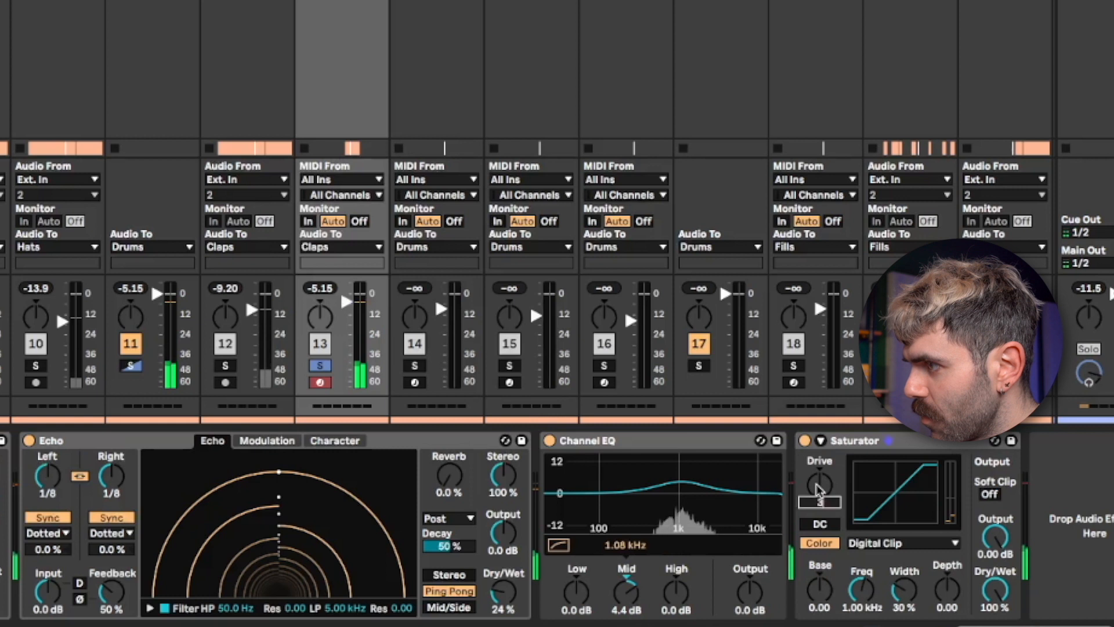
- Set the Clap Fill Saturator's Drive to 3 dB and Output to -3 dB, and reset the track's peak reading
{"action": "left_click_drag", "start_coordinate": [1007, 551], "coordinate": [1007, 566]}
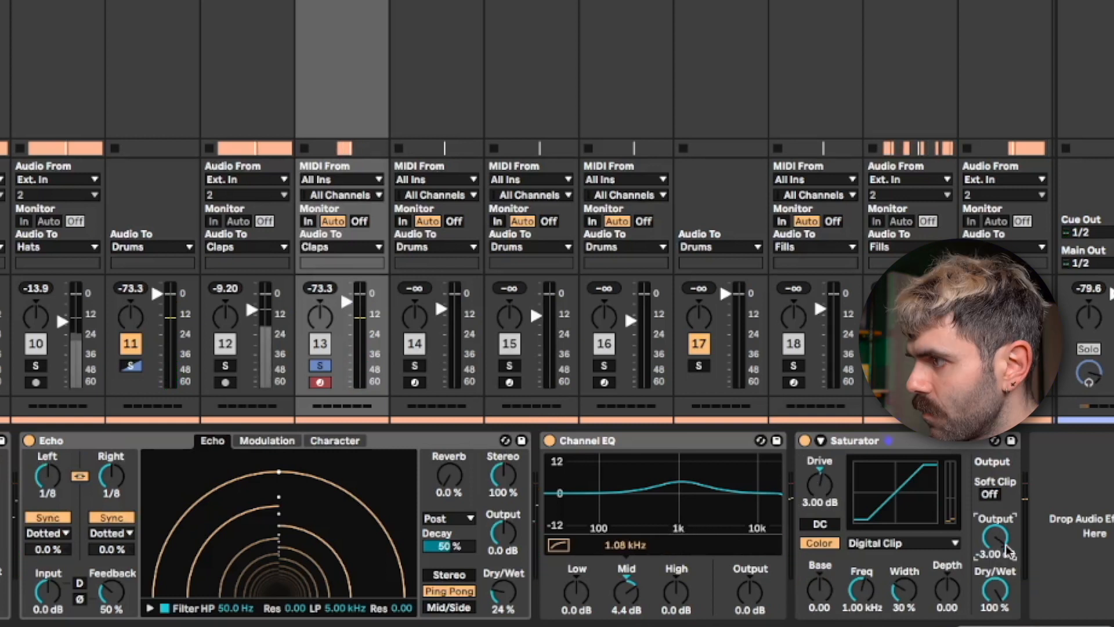
{"action": "left_click", "coordinate": [325, 289]}
{"action": "left_click", "coordinate": [325, 290]}
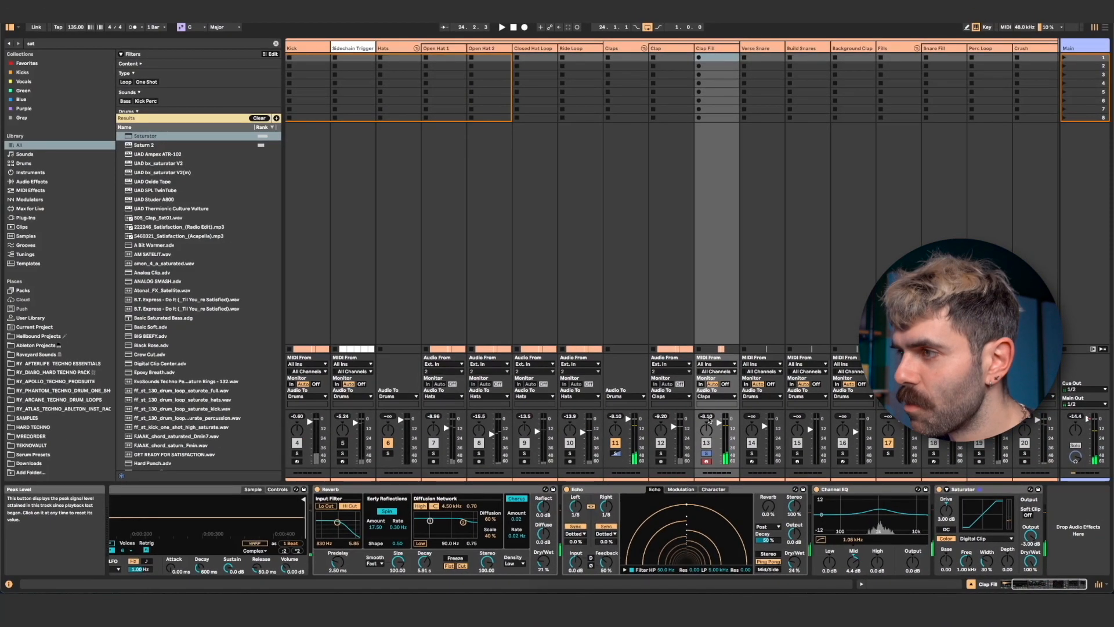
- Play the whole arrangement and look through the intro and Verse 1.1 tracks for further drum parts to clip
{"action": "key", "text": "Tab"}
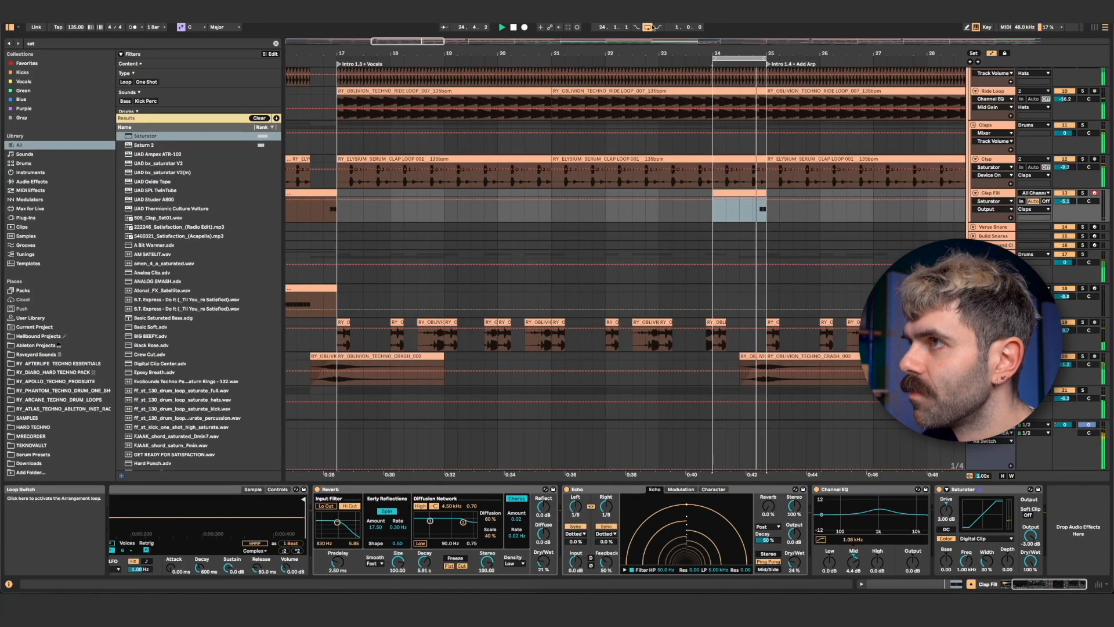
{"action": "scroll", "coordinate": [769, 263], "scroll_direction": "right", "scroll_amount": 10}
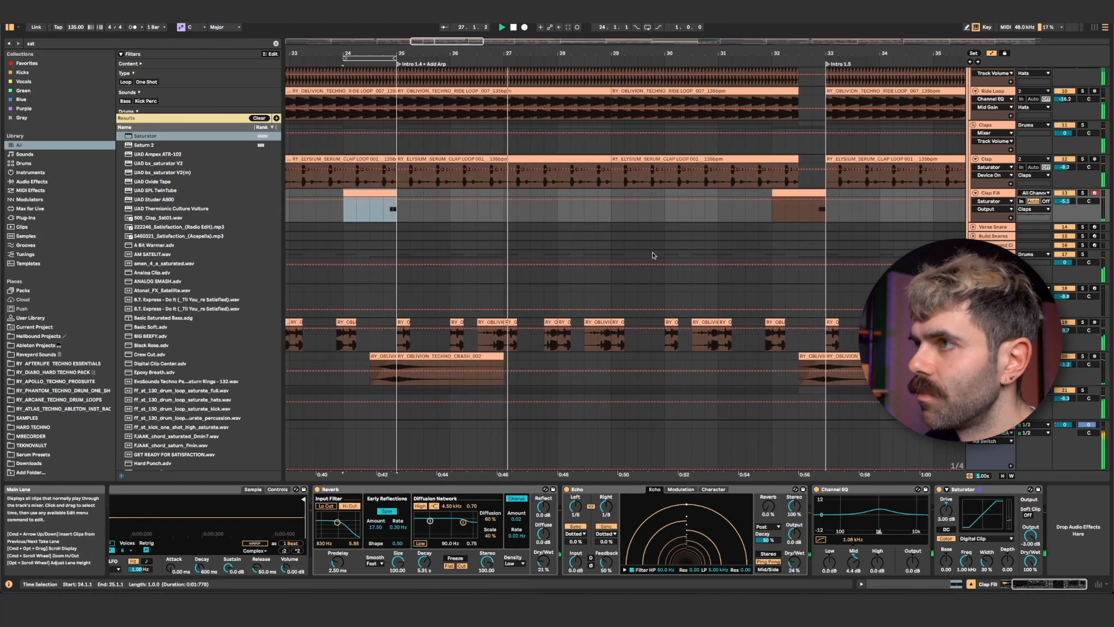
{"action": "scroll", "coordinate": [653, 256], "scroll_direction": "up", "scroll_amount": 5}
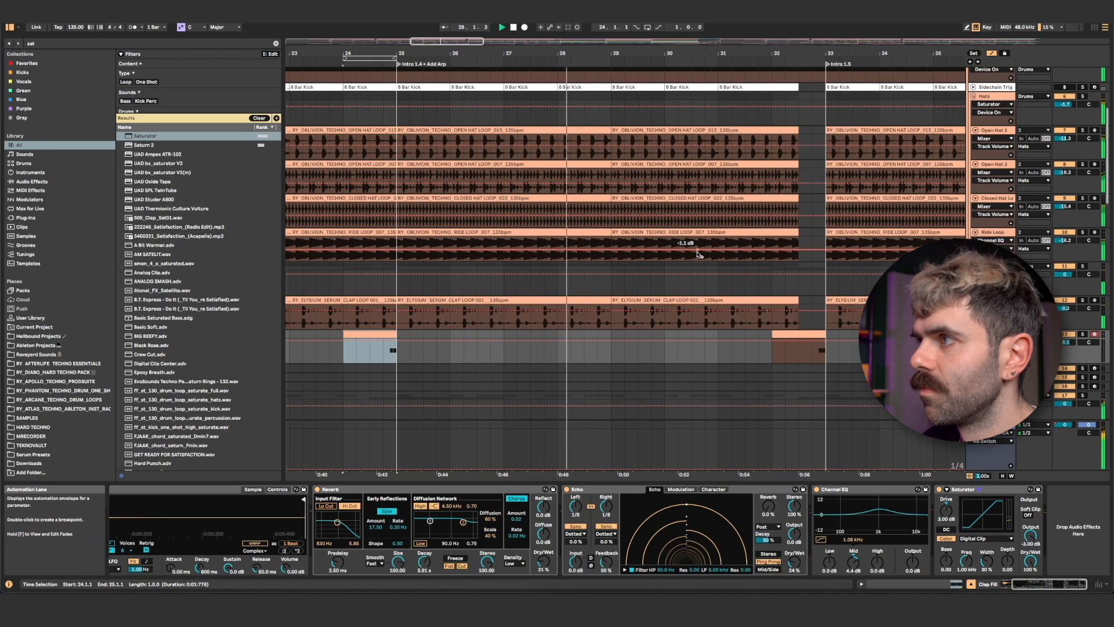
{"action": "scroll", "coordinate": [698, 254], "scroll_direction": "up", "scroll_amount": 3}
{"action": "scroll", "coordinate": [699, 254], "scroll_direction": "down", "scroll_amount": 12}
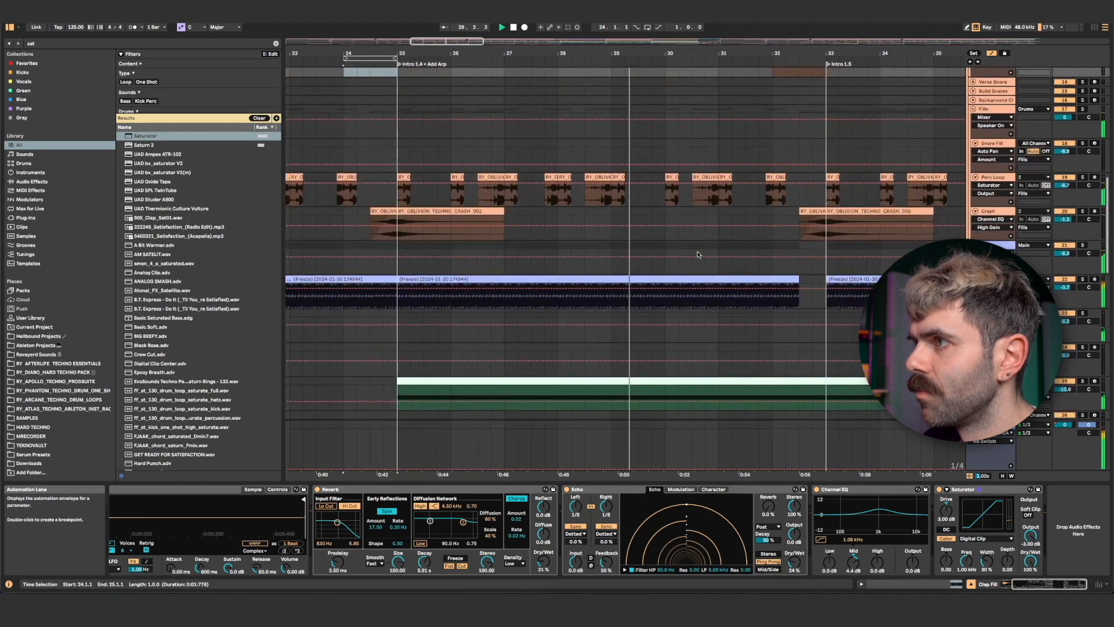
{"action": "scroll", "coordinate": [699, 254], "scroll_direction": "right", "scroll_amount": 6}
{"action": "left_click_drag", "start_coordinate": [464, 53], "coordinate": [464, 36]}
{"action": "scroll", "coordinate": [769, 165], "scroll_direction": "up", "scroll_amount": 5}
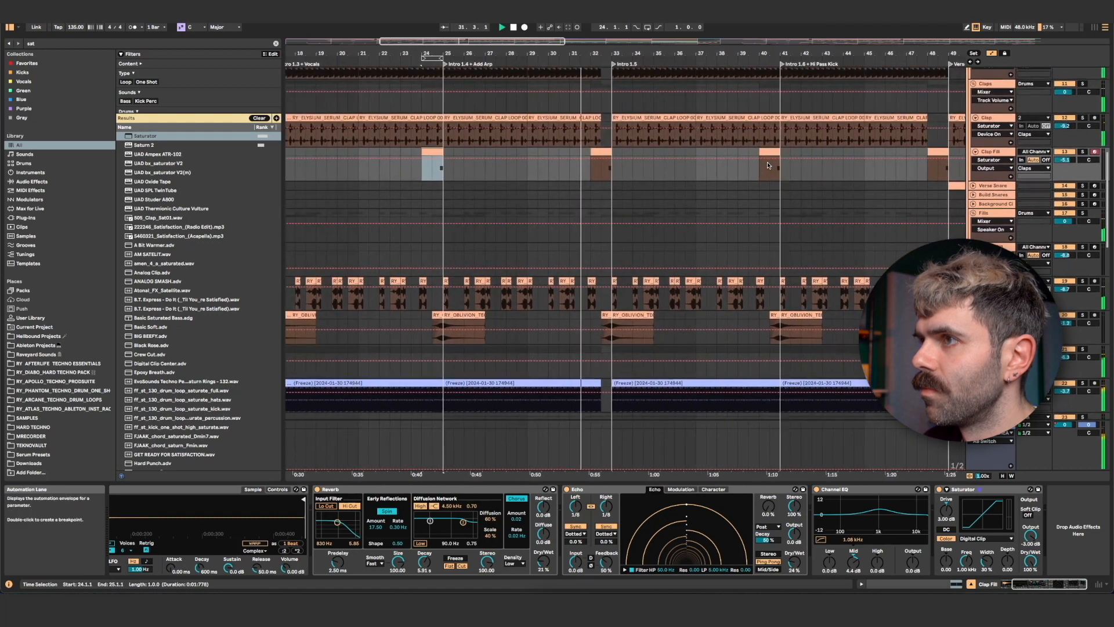
{"action": "scroll", "coordinate": [767, 166], "scroll_direction": "right", "scroll_amount": 1}
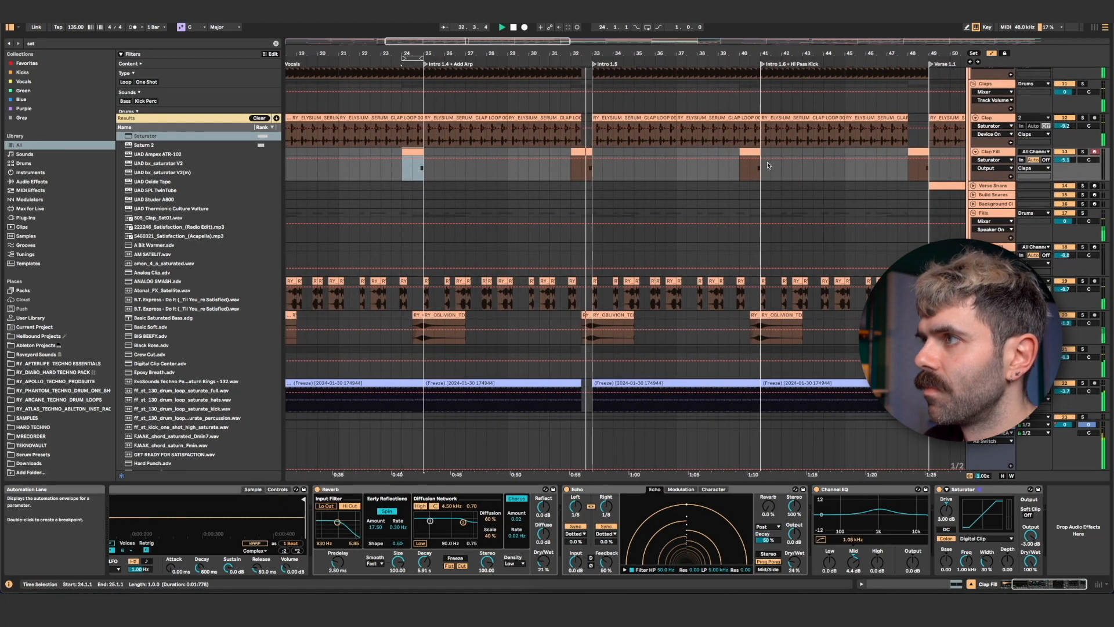
{"action": "scroll", "coordinate": [767, 173], "scroll_direction": "right", "scroll_amount": 10}
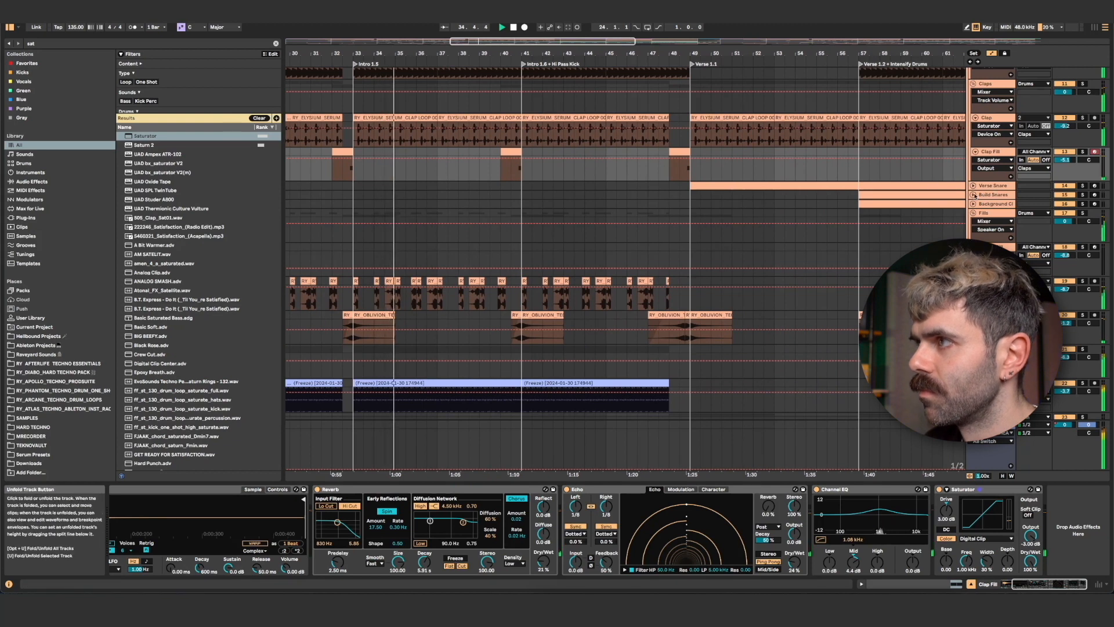
{"action": "scroll", "coordinate": [755, 174], "scroll_direction": "down", "scroll_amount": 1}
{"action": "scroll", "coordinate": [716, 169], "scroll_direction": "right", "scroll_amount": 6}
- Solo the Verse Snare track and listen to it from bar 57
{"action": "left_click", "coordinate": [546, 184]}
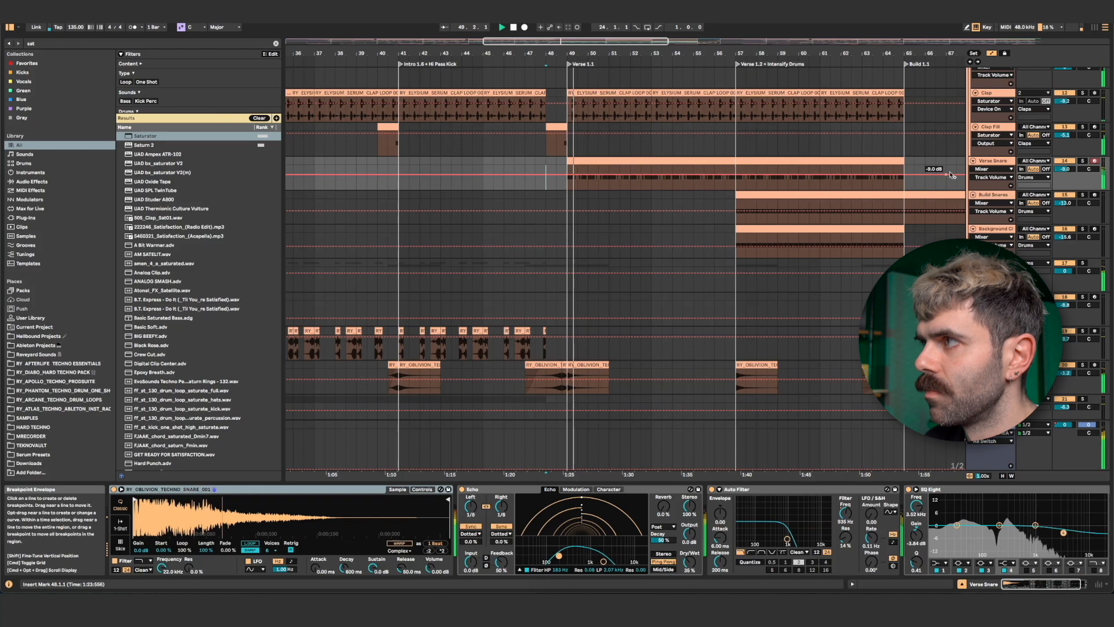
{"action": "left_click", "coordinate": [1083, 161]}
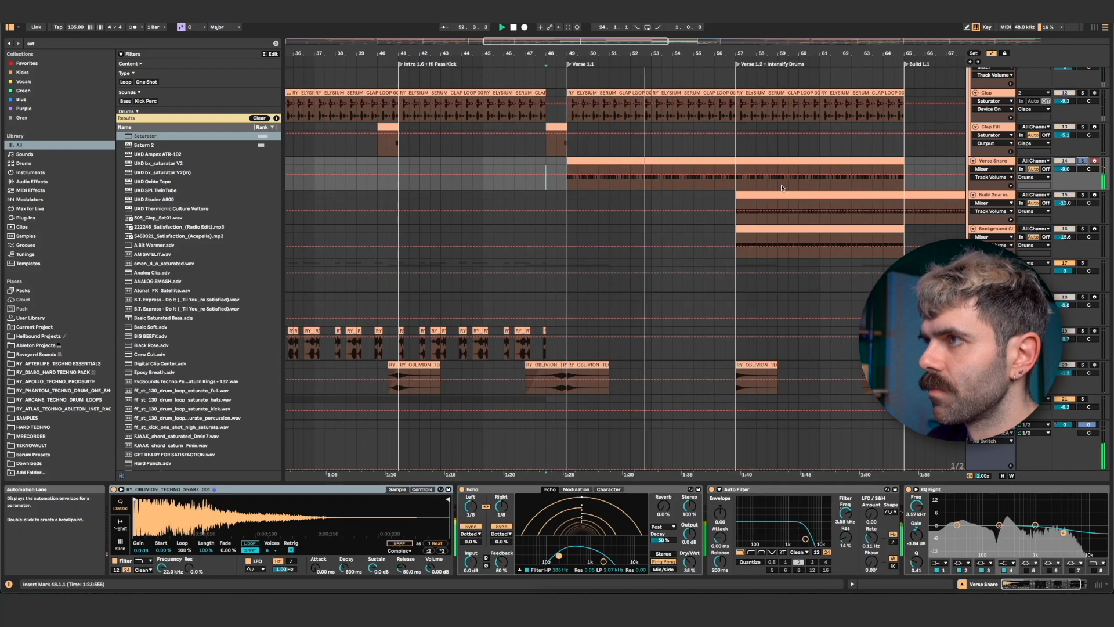
{"action": "left_click", "coordinate": [807, 183]}
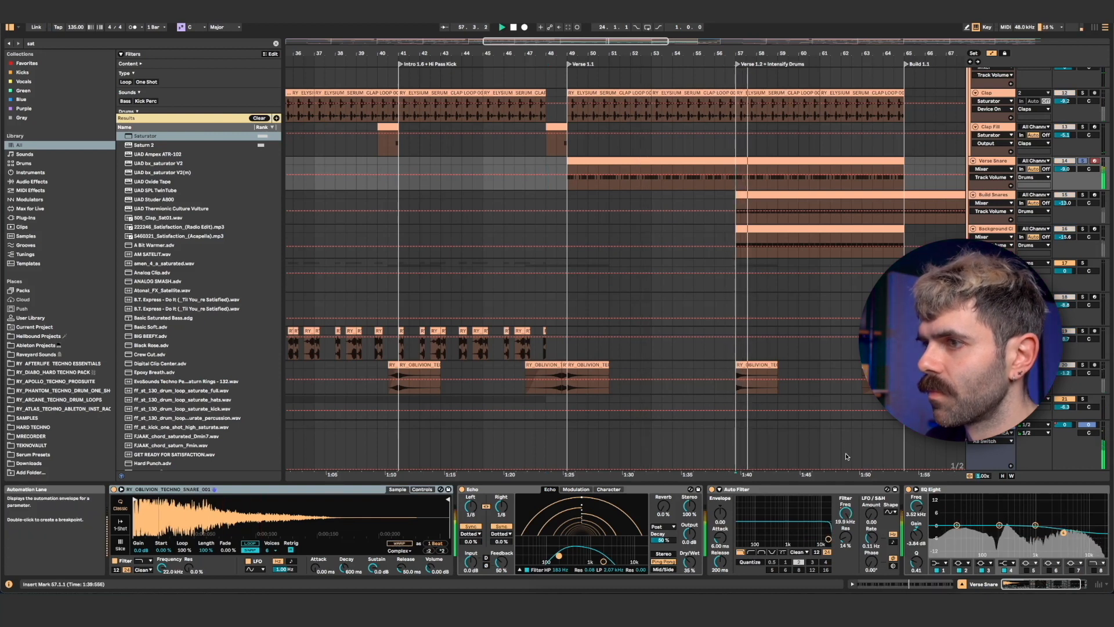
- Add a Saturator after the EQ Eight on the Verse Snare and set its curve to Digital Clip
{"action": "scroll", "coordinate": [790, 538], "scroll_direction": "right", "scroll_amount": 3}
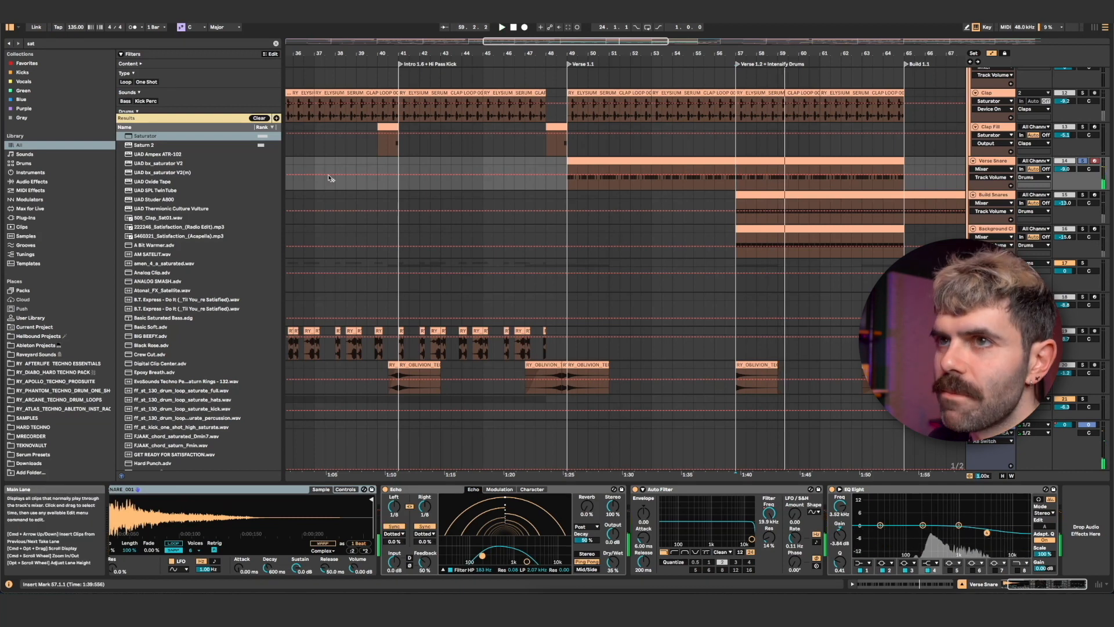
{"action": "double_click", "coordinate": [164, 139]}
{"action": "left_click", "coordinate": [987, 537]}
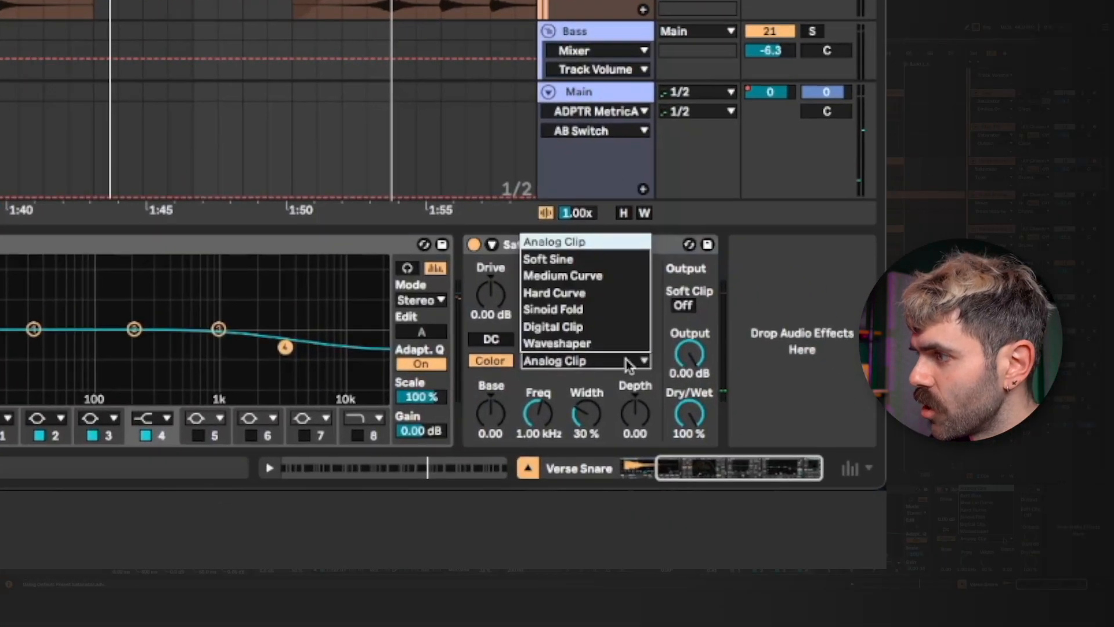
{"action": "left_click", "coordinate": [554, 316]}
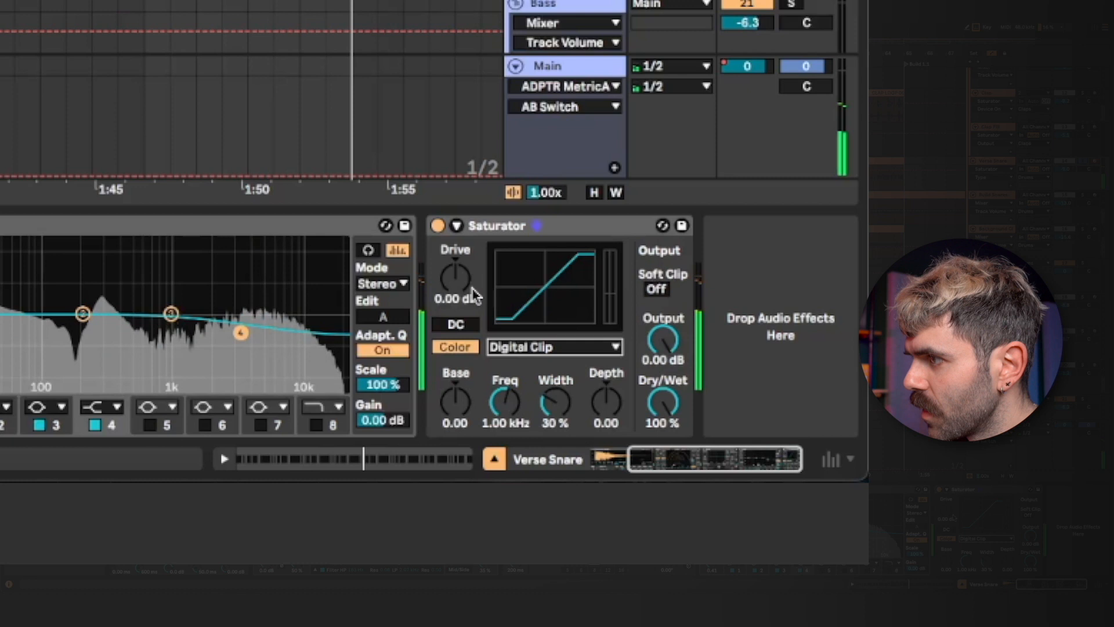
- Set the Verse Snare Saturator's Drive to 7 dB and Output to -7 dB, and compare the mixer level with the Saturator bypassed
{"action": "type", "text": "4"}
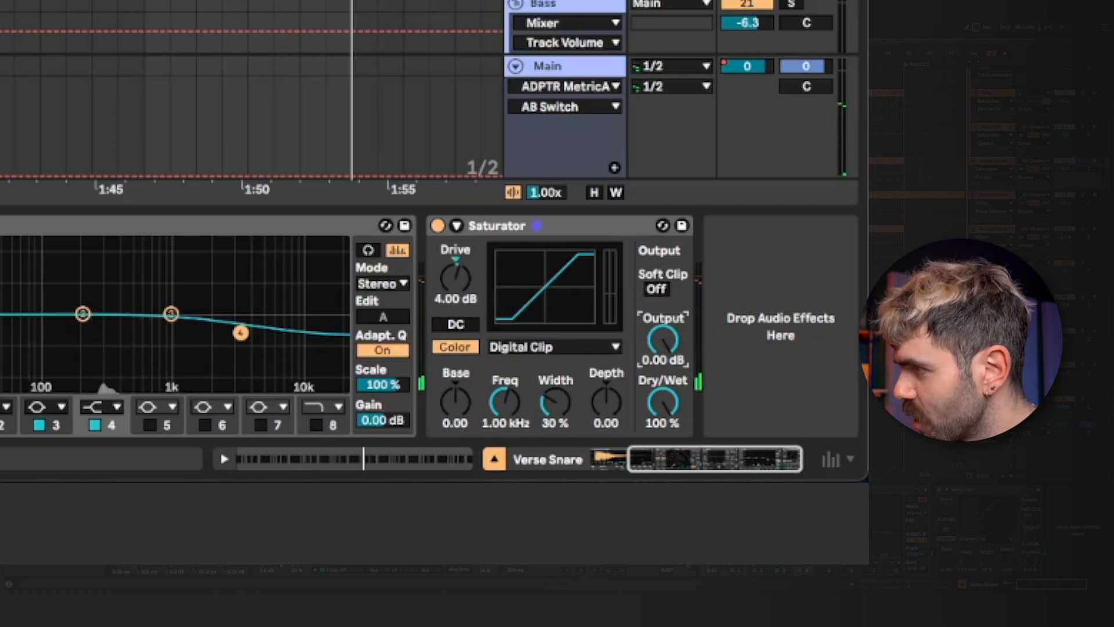
{"action": "left_click", "coordinate": [474, 283]}
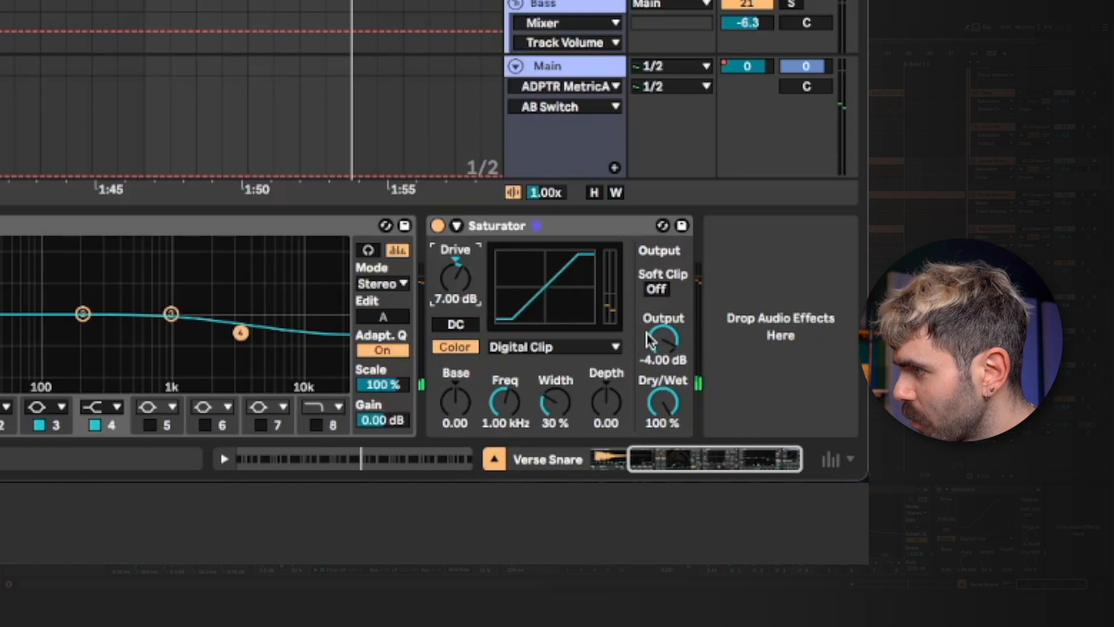
{"action": "left_click", "coordinate": [670, 343]}
{"action": "type", "text": "-7"}
{"action": "key", "text": "Return"}
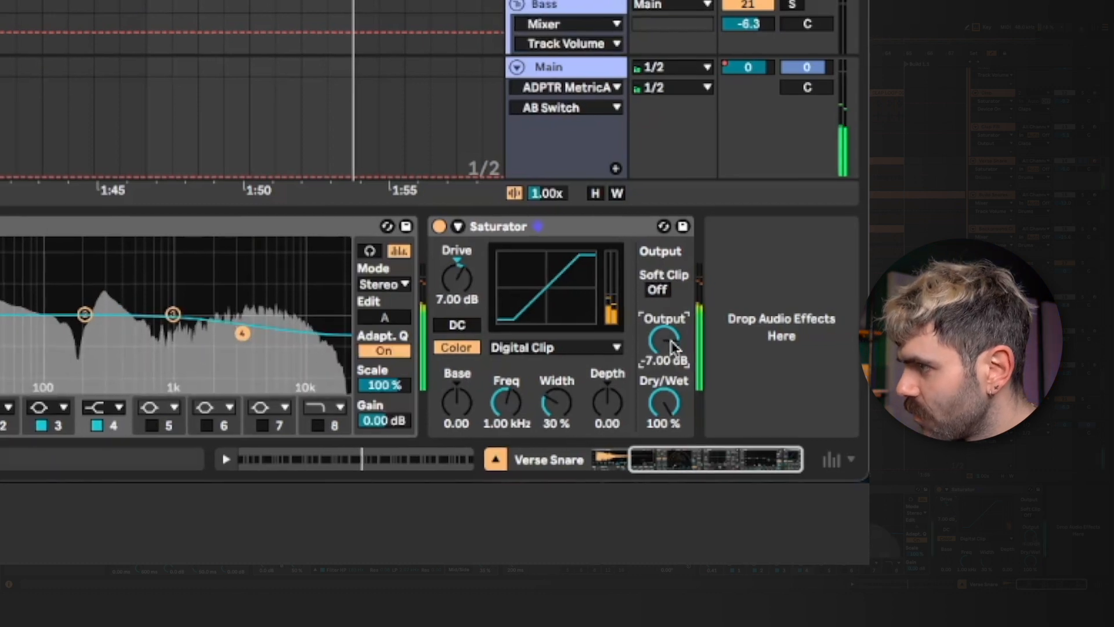
{"action": "key", "text": "Tab"}
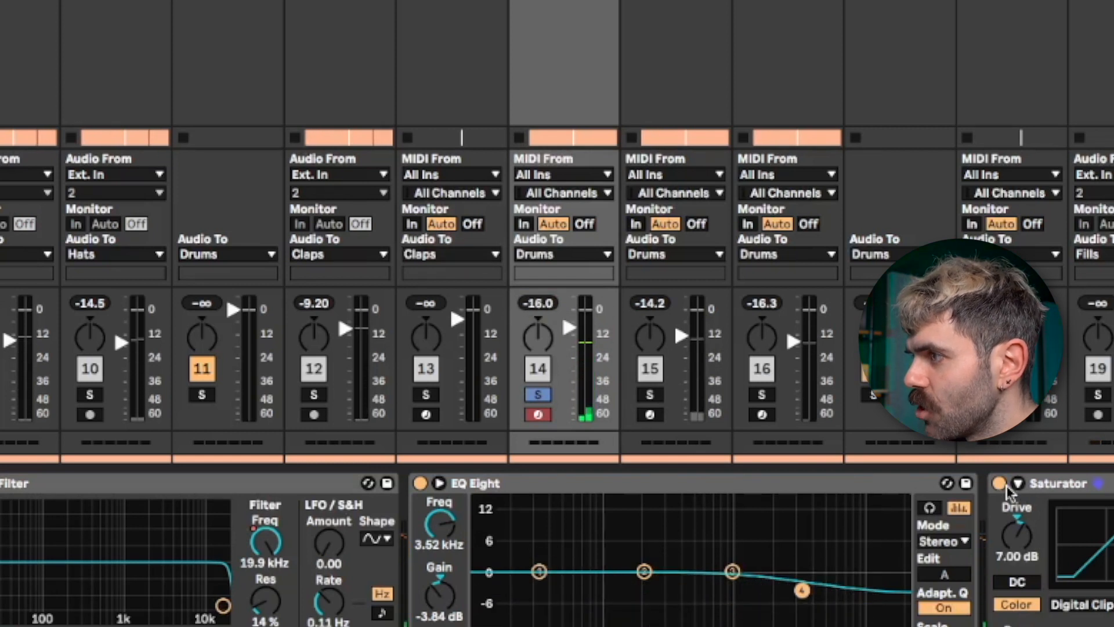
{"action": "left_click", "coordinate": [999, 484]}
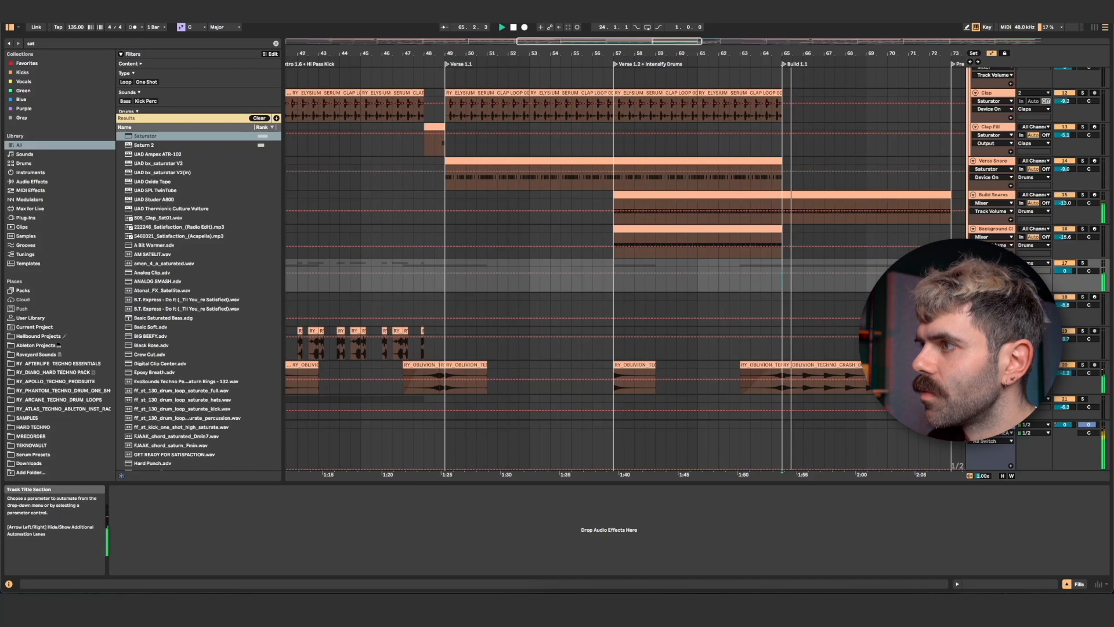
- Listen to the build from bar 65 and look through the drum tracks from Build 1.1 to Outro 1.1
{"action": "left_click", "coordinate": [789, 277]}
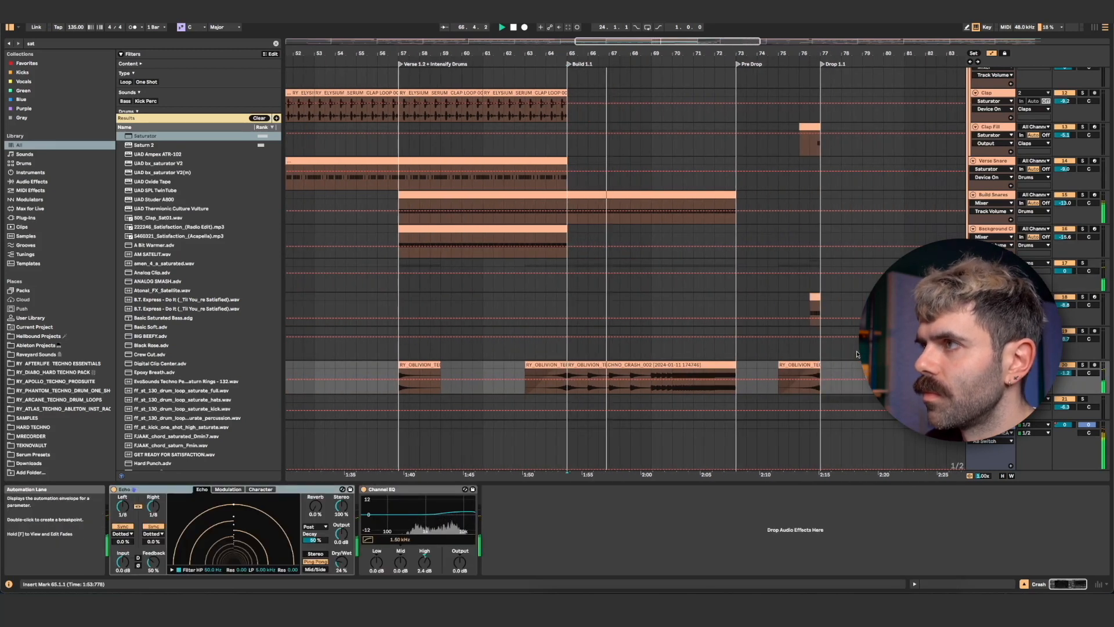
{"action": "scroll", "coordinate": [857, 354], "scroll_direction": "up", "scroll_amount": 4}
{"action": "scroll", "coordinate": [858, 354], "scroll_direction": "up", "scroll_amount": 5}
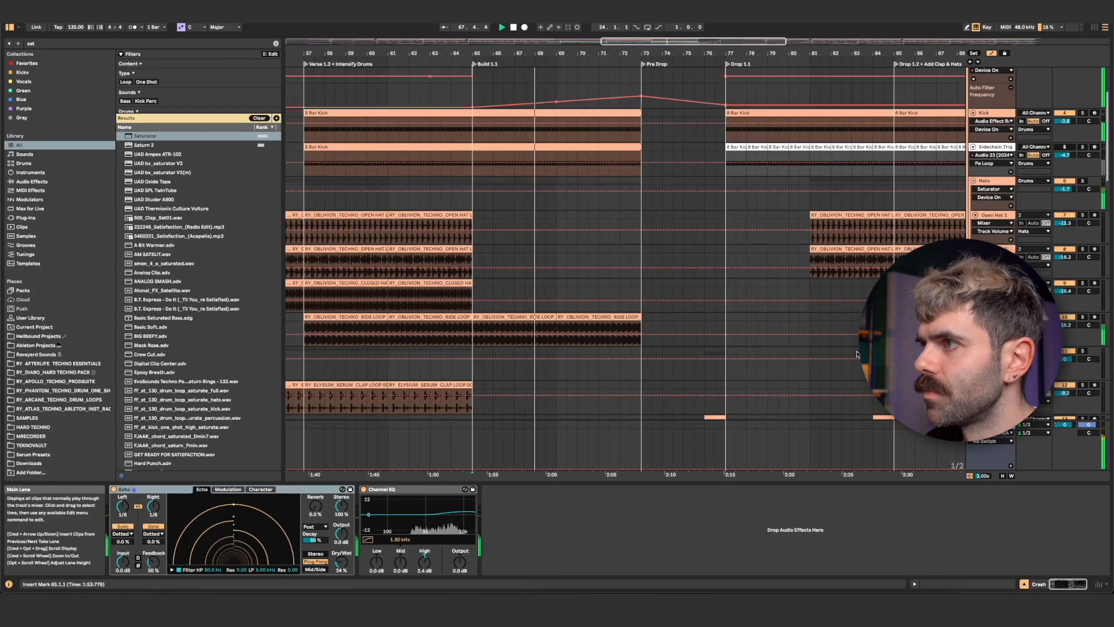
{"action": "scroll", "coordinate": [857, 354], "scroll_direction": "down", "scroll_amount": 5}
{"action": "scroll", "coordinate": [858, 354], "scroll_direction": "right", "scroll_amount": 10}
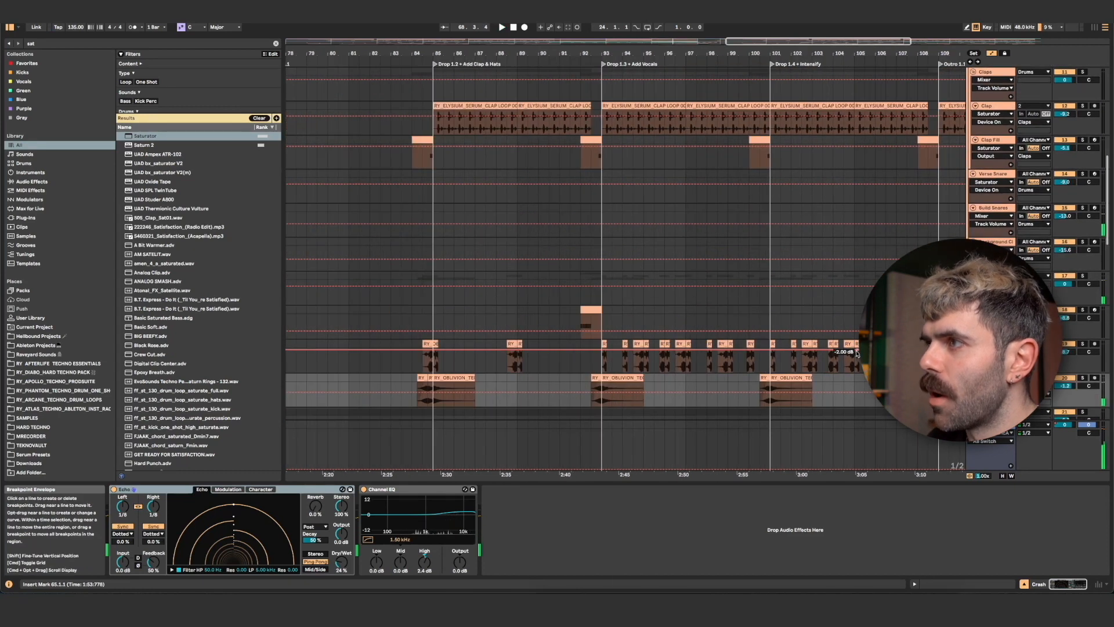
{"action": "scroll", "coordinate": [857, 354], "scroll_direction": "down", "scroll_amount": 5}
{"action": "scroll", "coordinate": [857, 354], "scroll_direction": "up", "scroll_amount": 4}
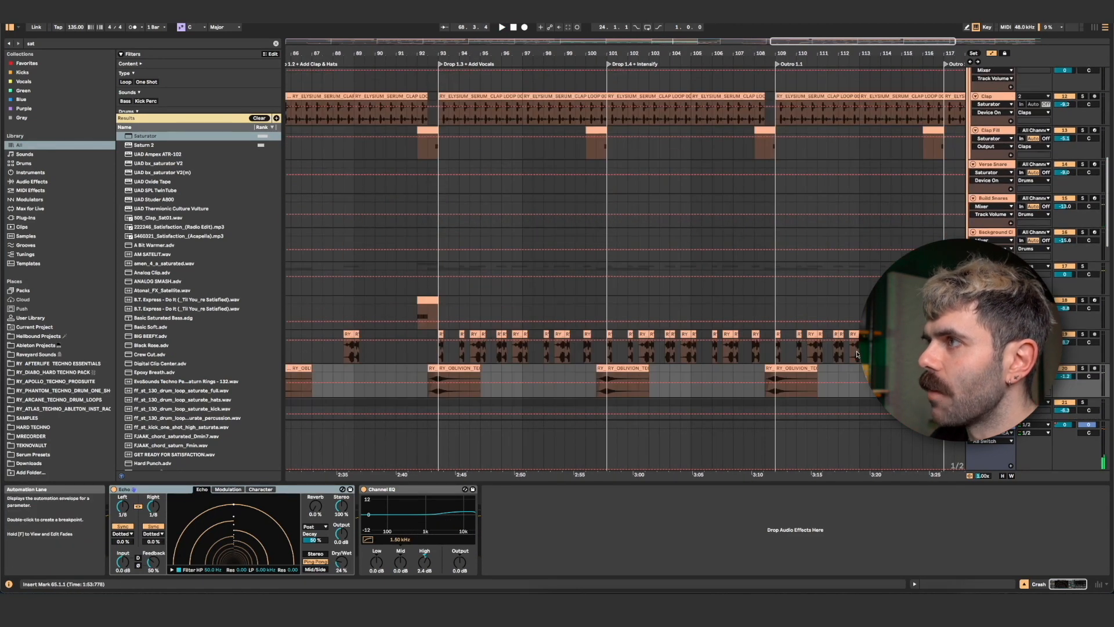